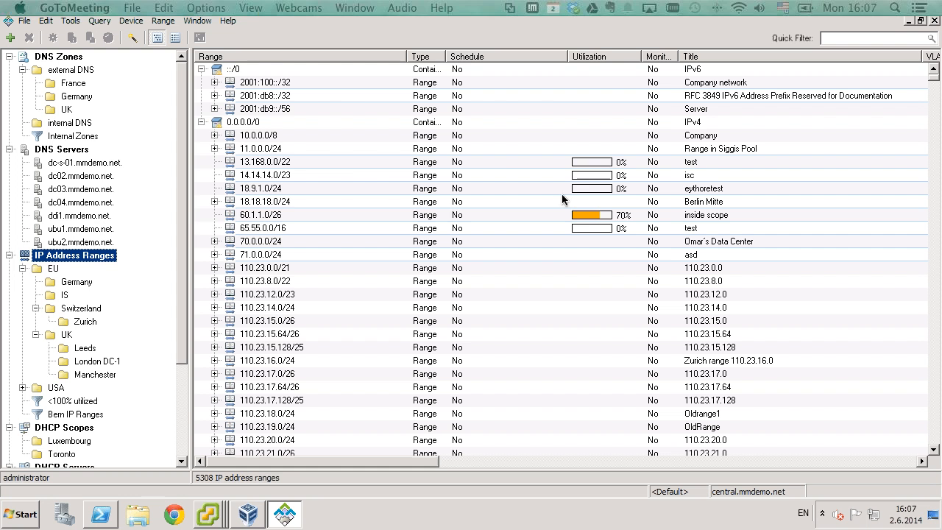
Inspect the addresses in the 60.1.1.0/26 range, then close its address list.
click(586, 216)
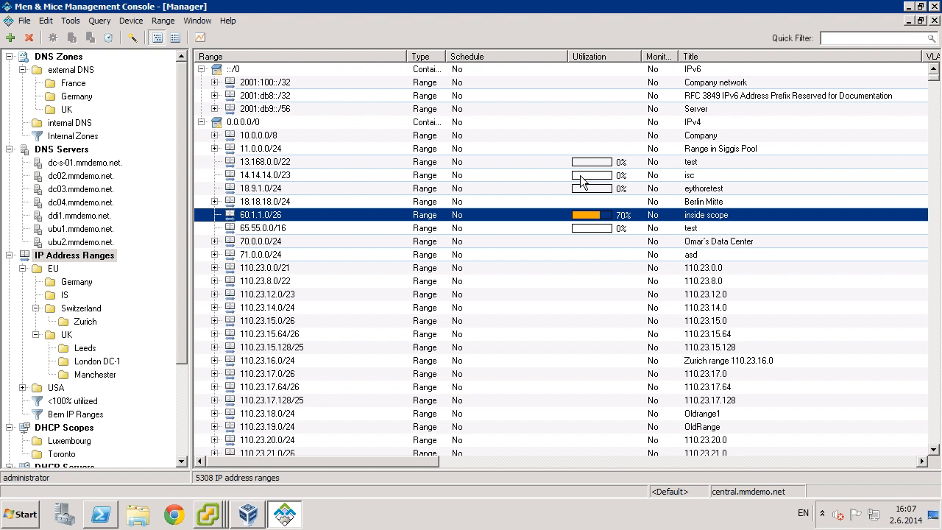
double_click(273, 215)
scroll(170, 237, down, 2)
scroll(171, 237, down, 9)
scroll(177, 245, up, 11)
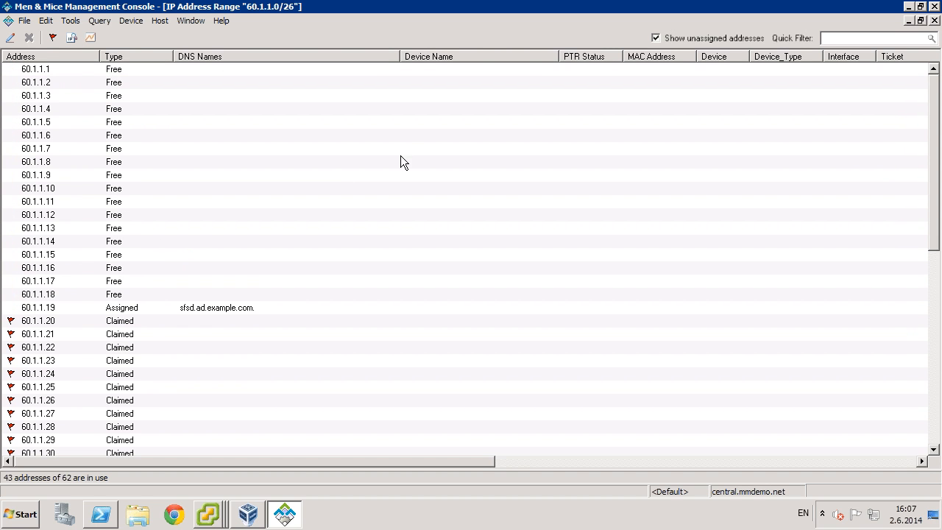
click(935, 21)
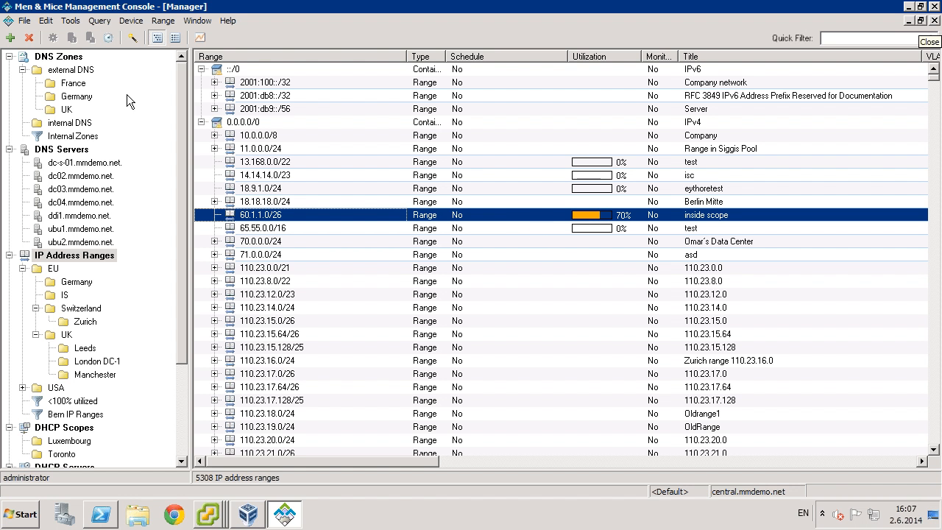
Open Tools > System Settings and close it without making changes.
click(72, 24)
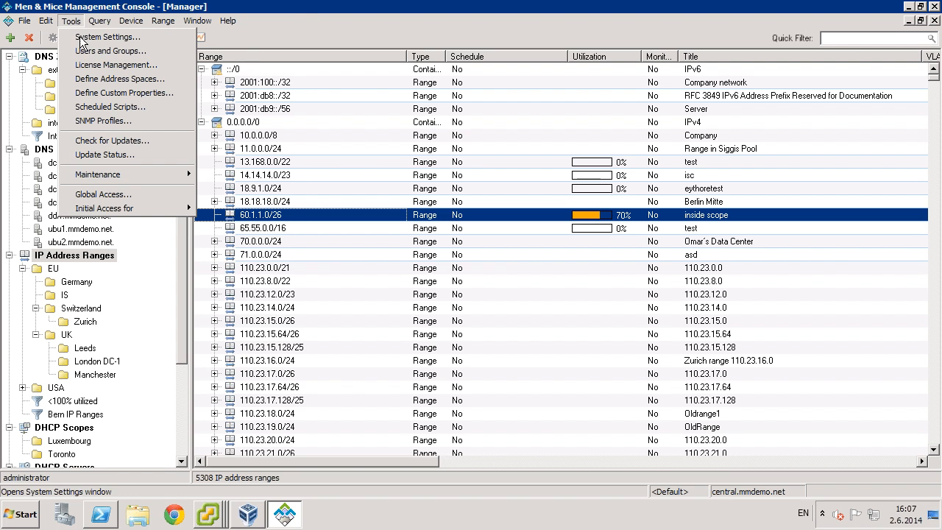
click(89, 34)
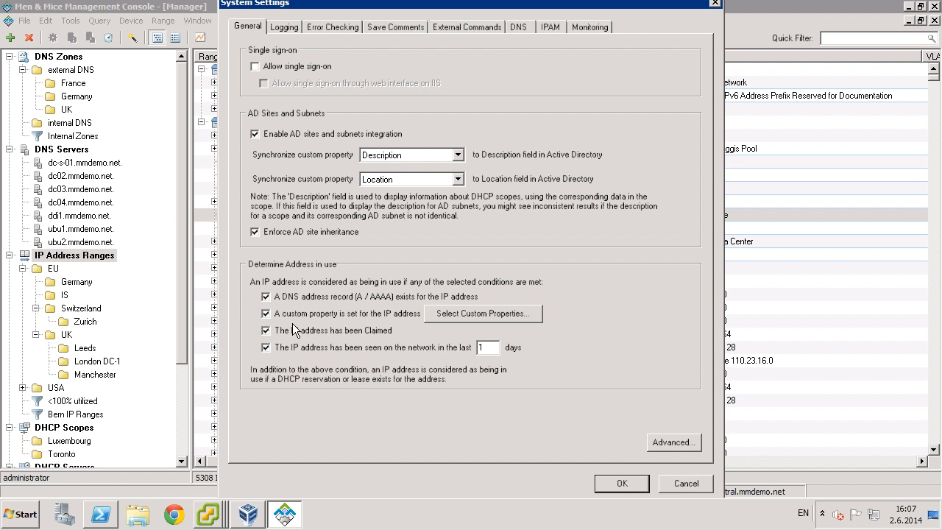
click(686, 484)
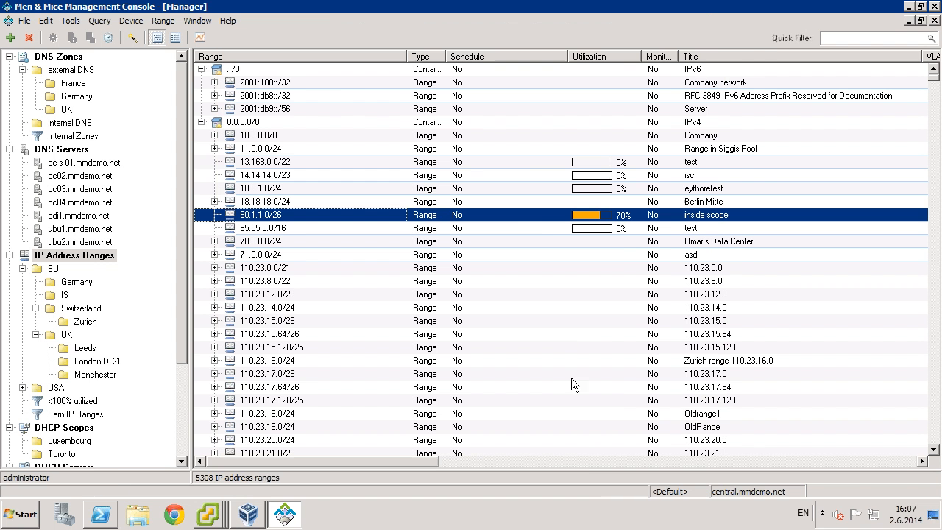
Sort the ranges by utilization so 100%-utilized ranges like 110.23.22.64/26 come first.
right_click(526, 213)
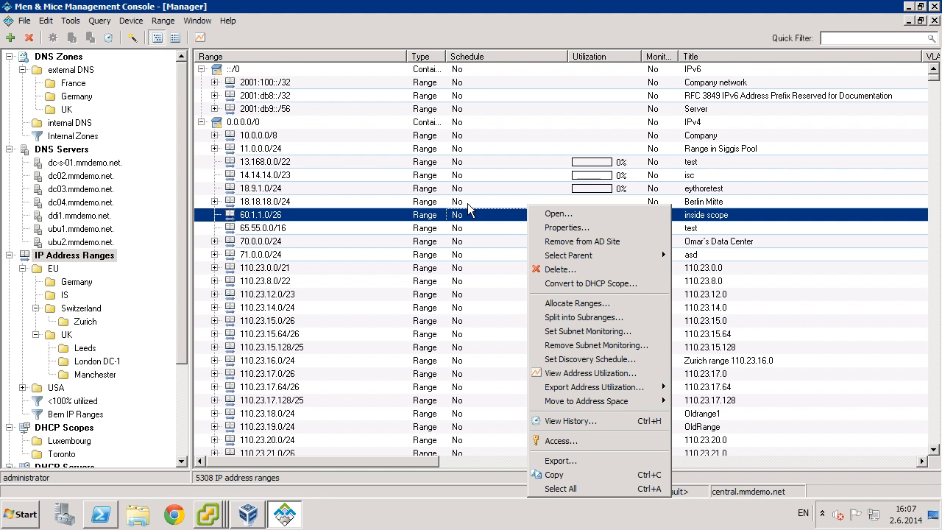
click(519, 184)
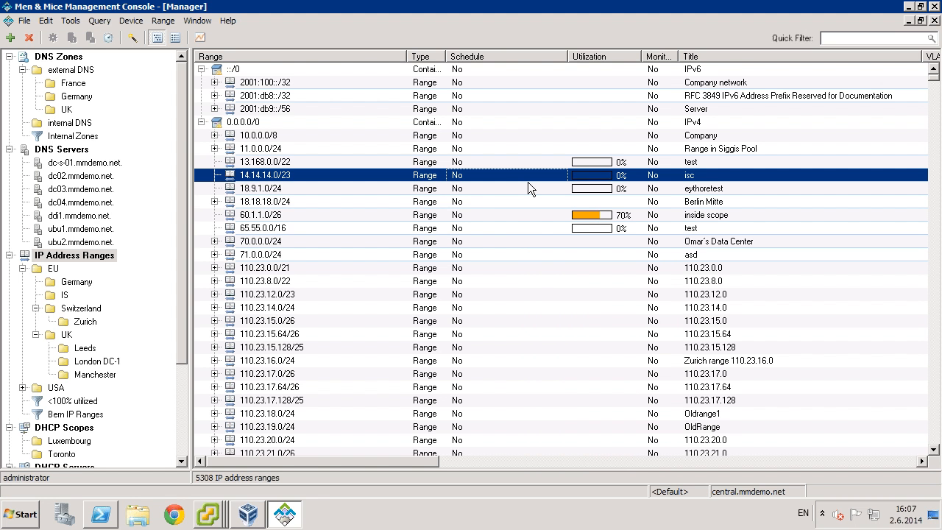
click(608, 56)
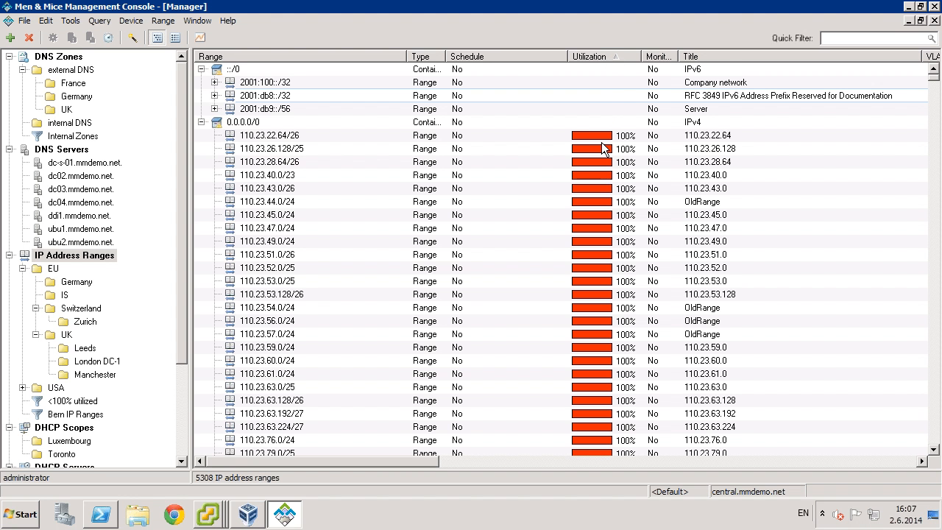
Flip the utilization sort order back and forth while browsing the range list.
scroll(574, 156, down, 20)
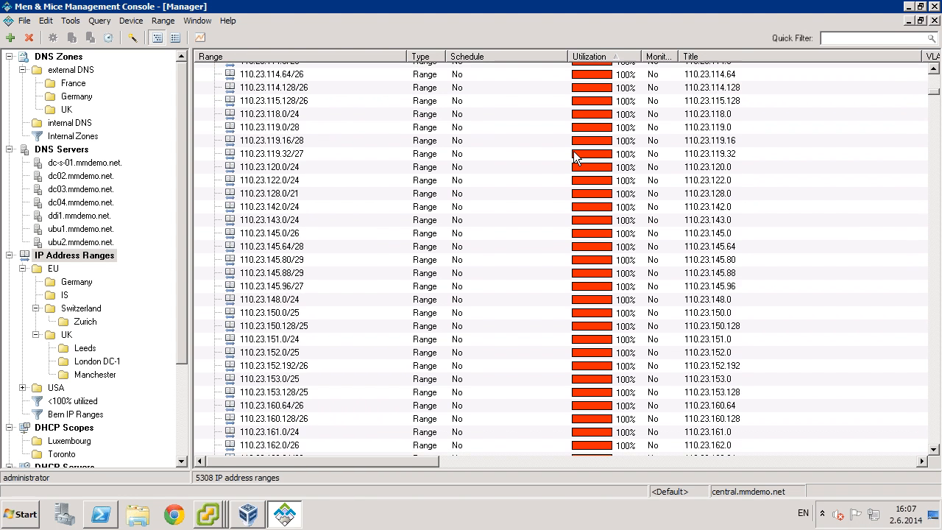
scroll(573, 151, down, 20)
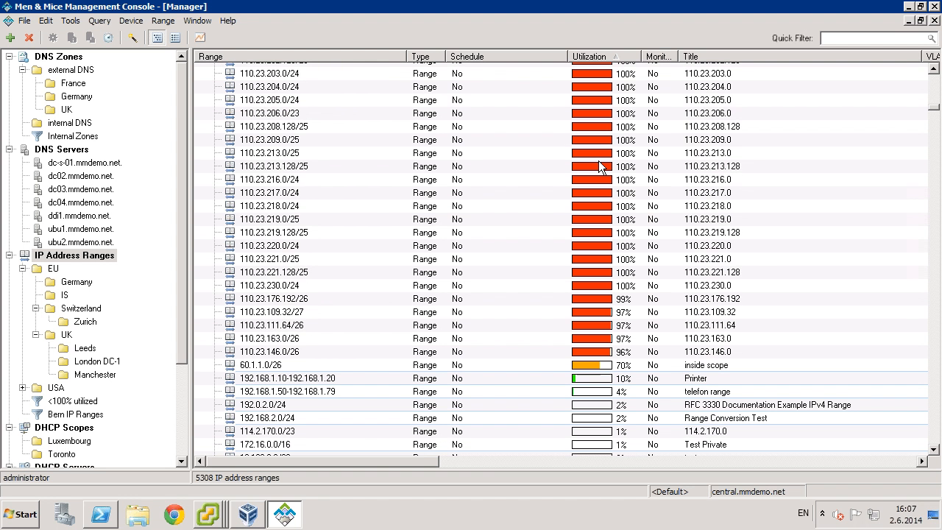
click(600, 57)
click(613, 58)
scroll(662, 132, up, 20)
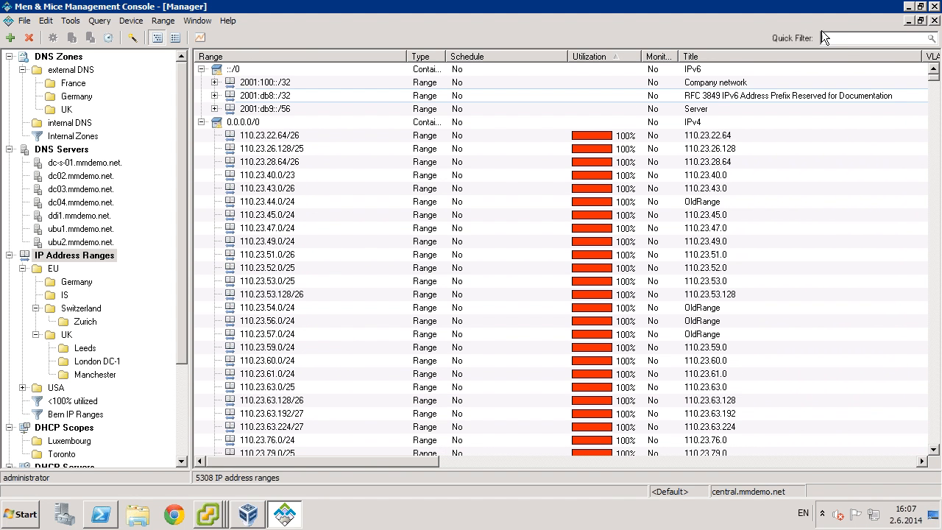
Quick-filter ranges with util>70, re-sort them, then clear the filter and switch to the web login.
click(845, 38)
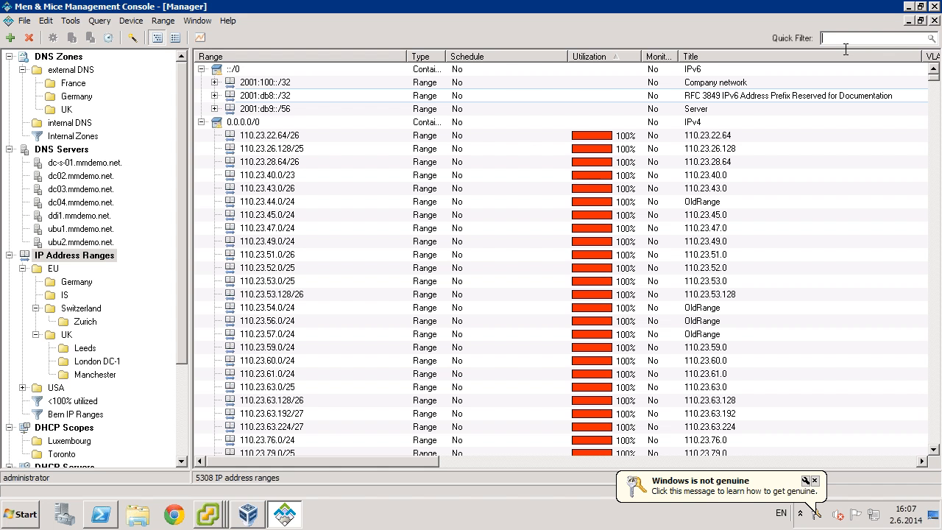
text(util)
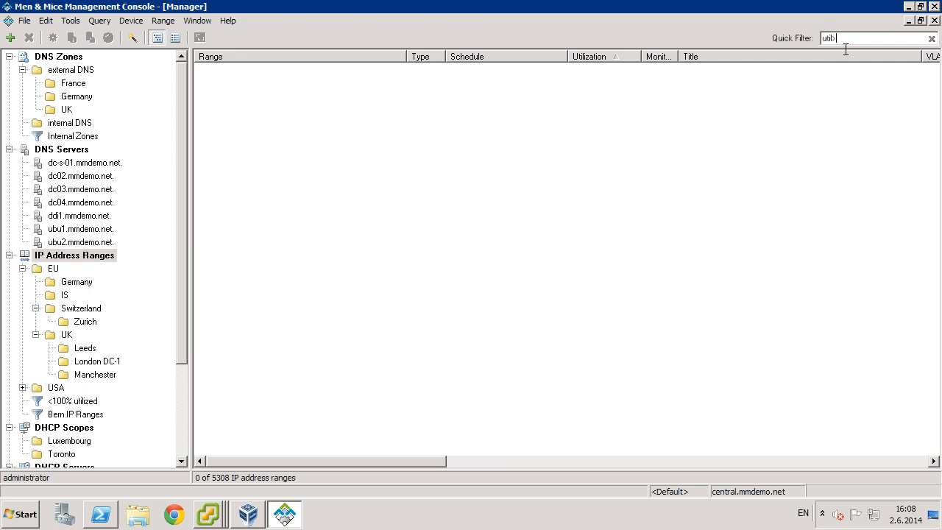
text(>70)
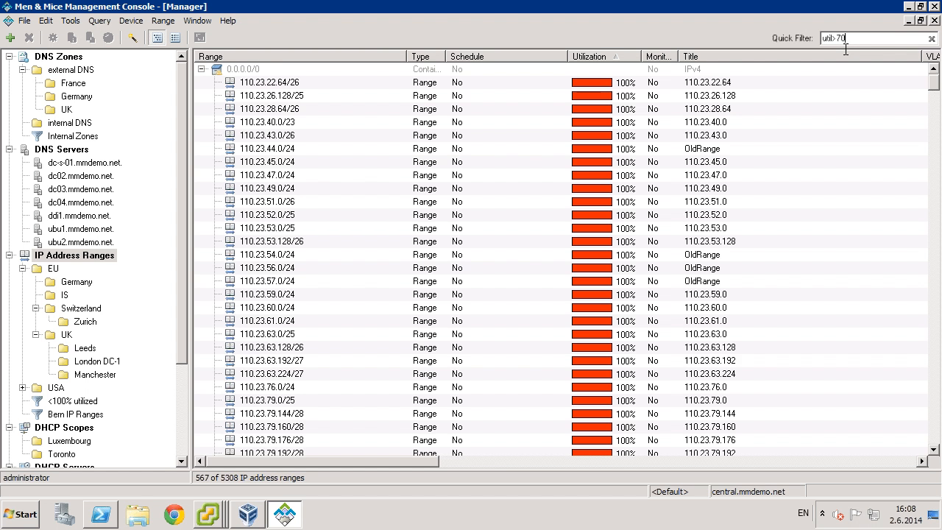
click(609, 57)
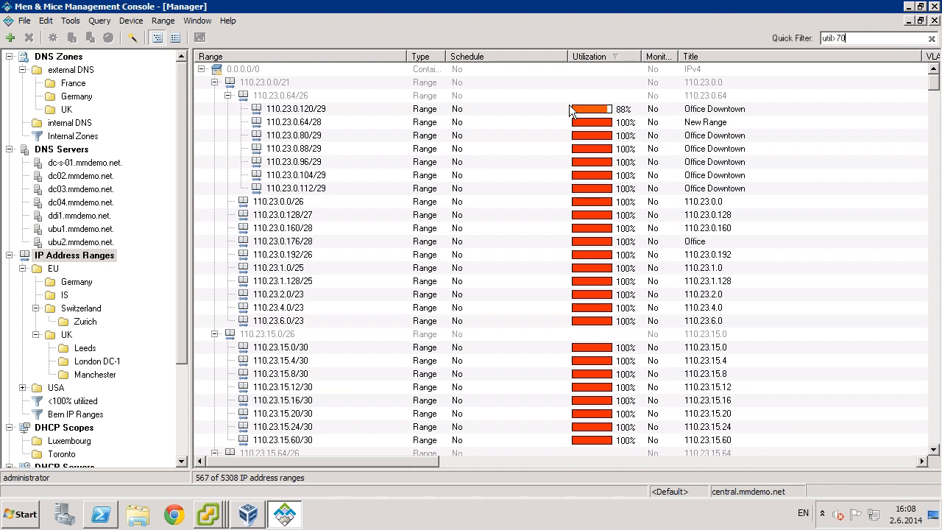
click(931, 38)
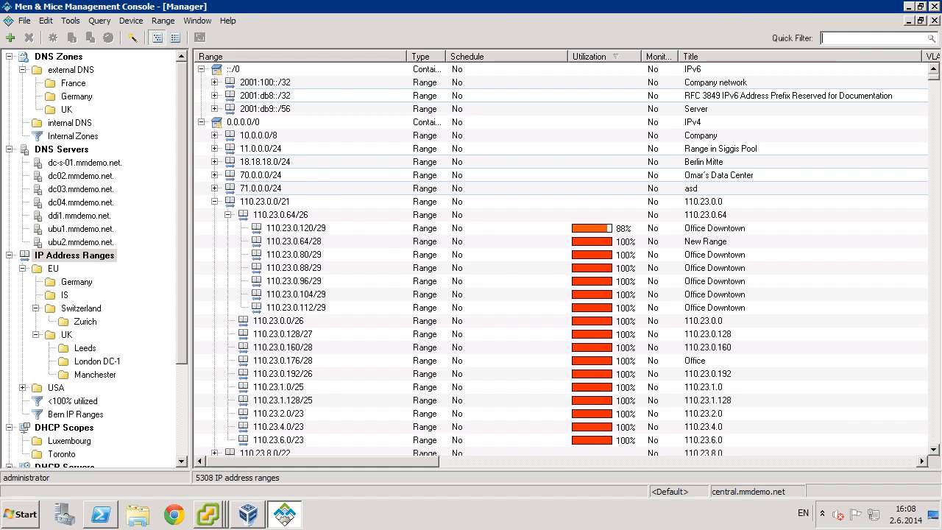
key(super+Tab)
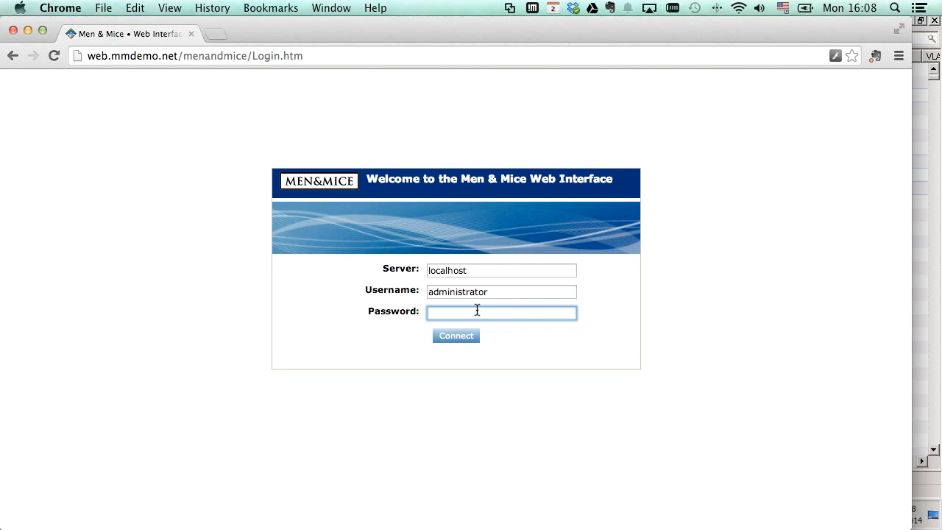
Log in with the account password and sort the web range table by utilization, highest first.
text(•••••••)
key(Return)
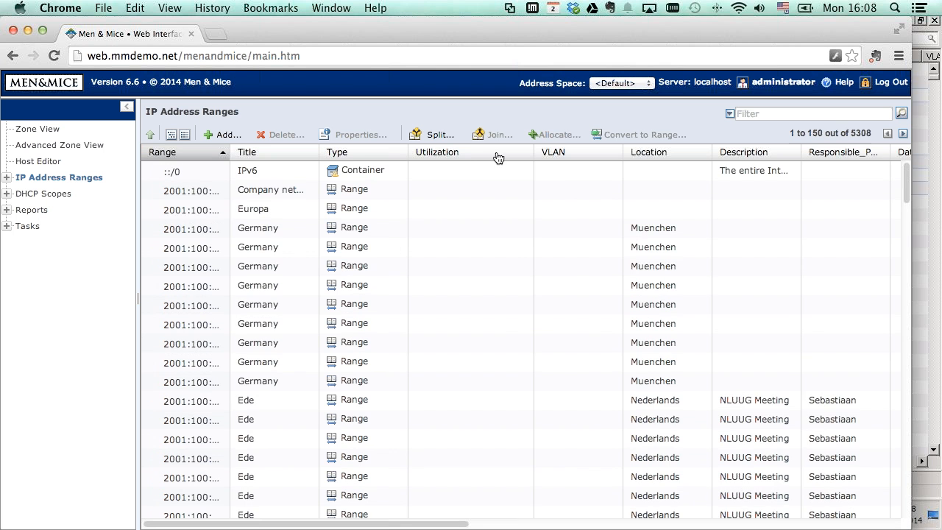
click(471, 154)
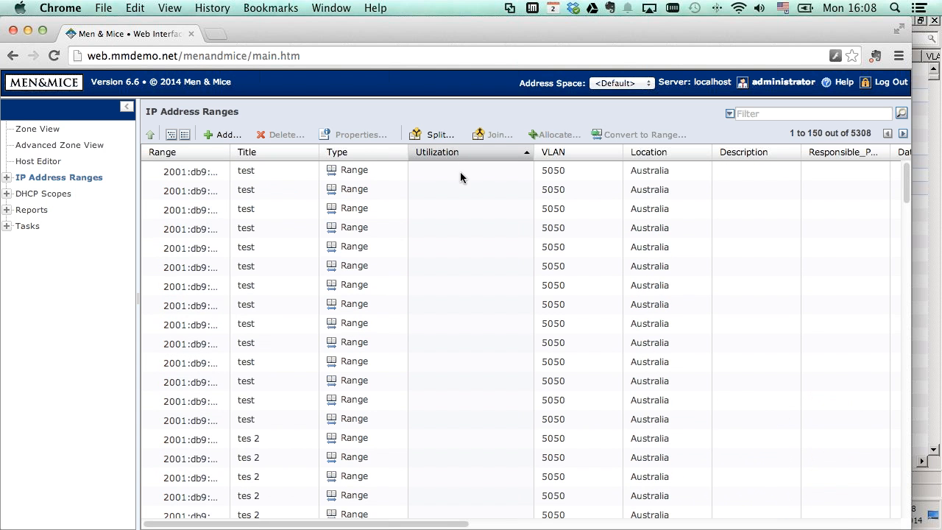
scroll(430, 210, down, 5)
scroll(414, 215, down, 10)
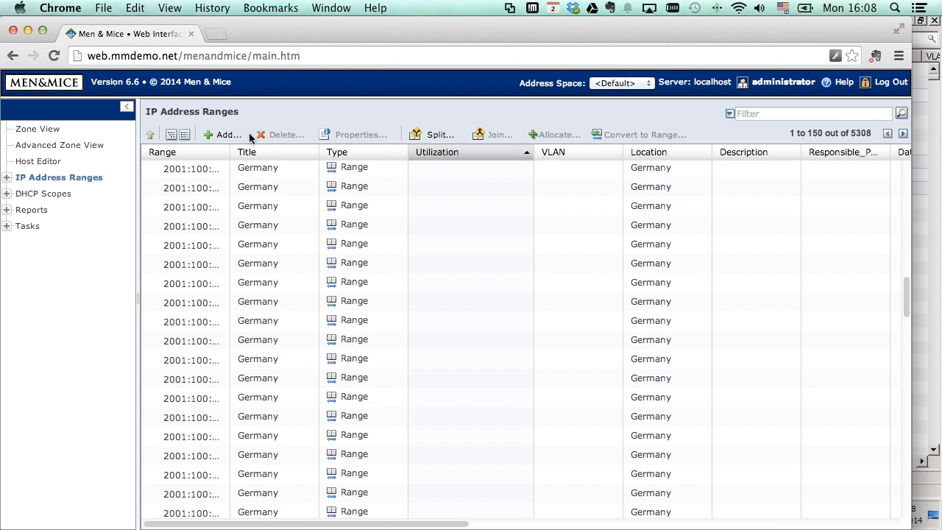
click(903, 133)
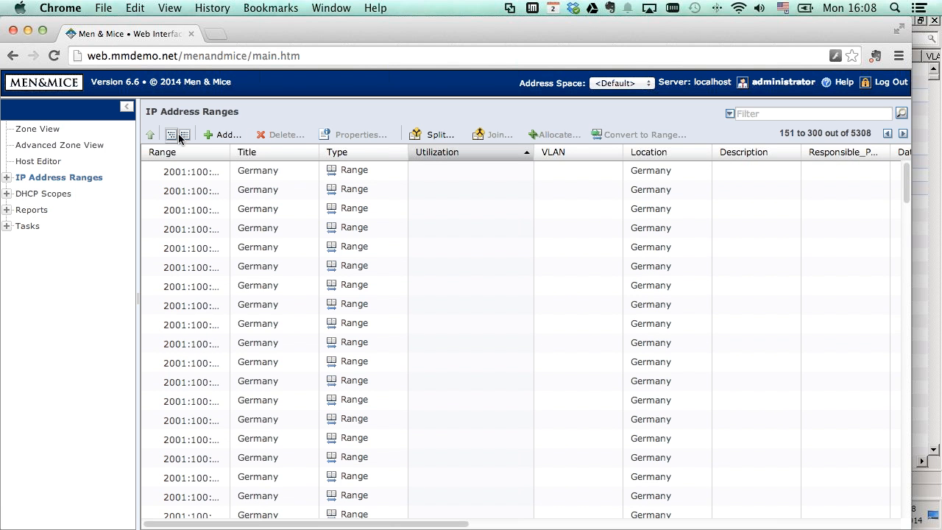
click(458, 156)
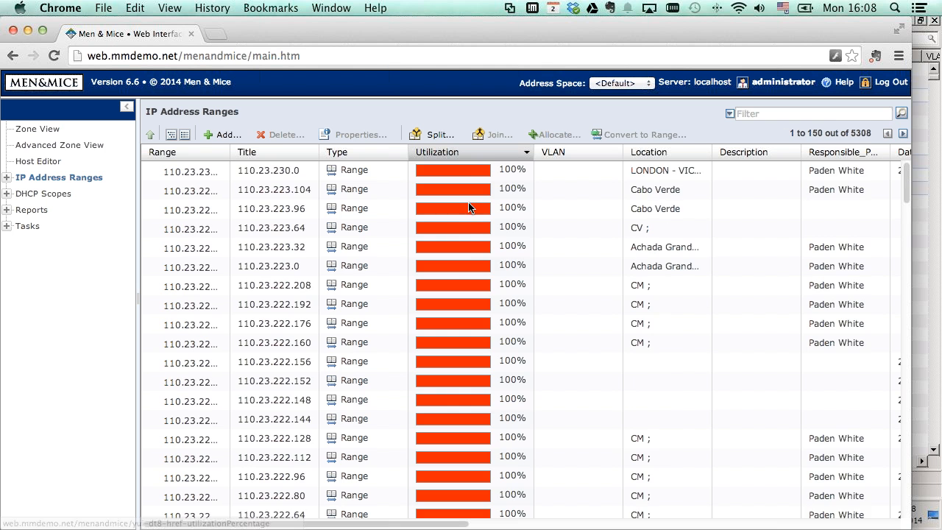
scroll(468, 207, down, 9)
scroll(462, 215, down, 12)
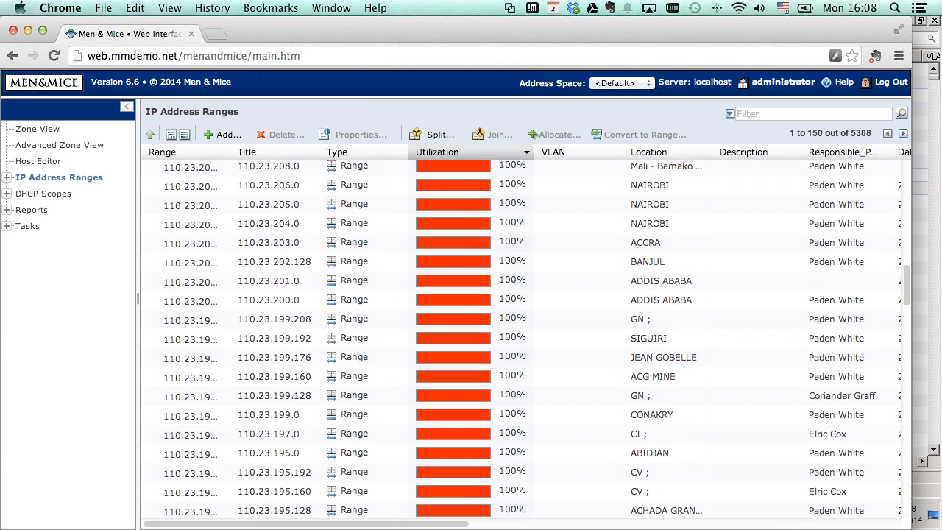
Show only the <100% utilized ranges sorted by utilization, then return to the Management Console.
click(5, 177)
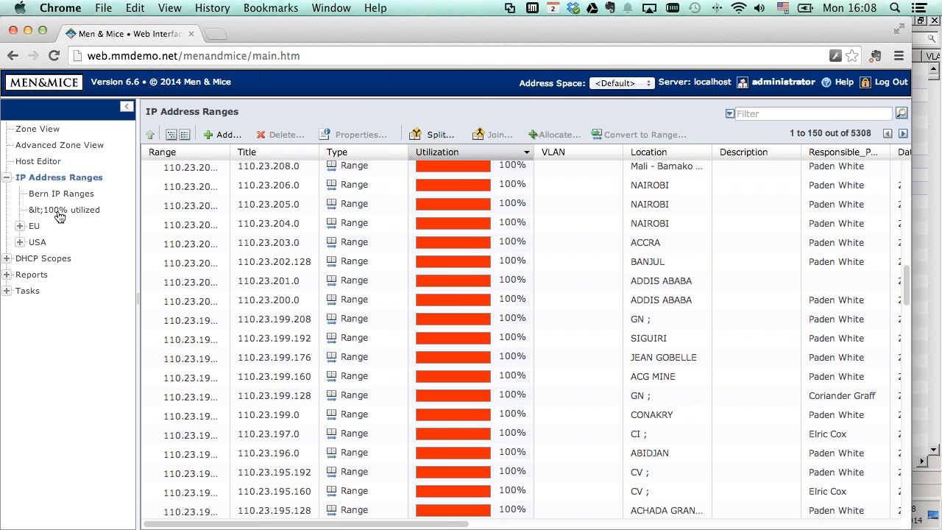
click(58, 212)
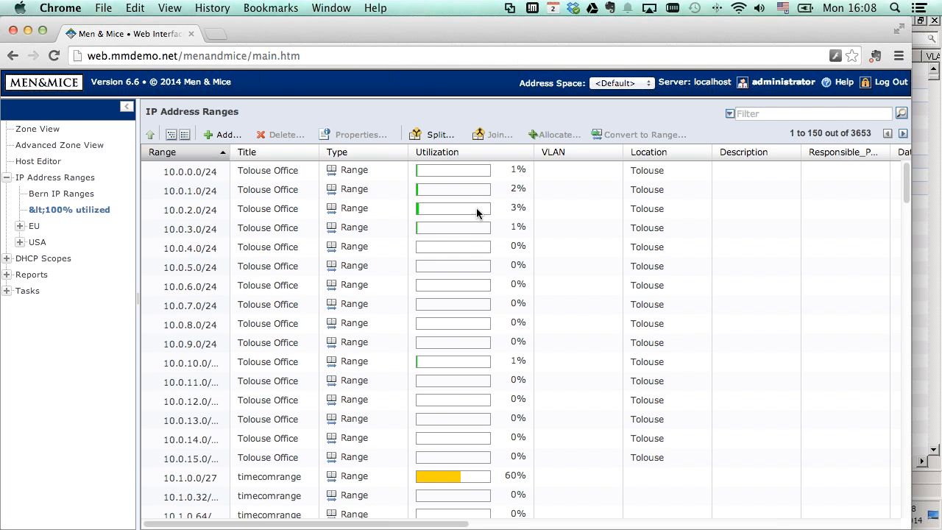
scroll(466, 228, down, 2)
scroll(466, 229, down, 9)
scroll(466, 234, down, 5)
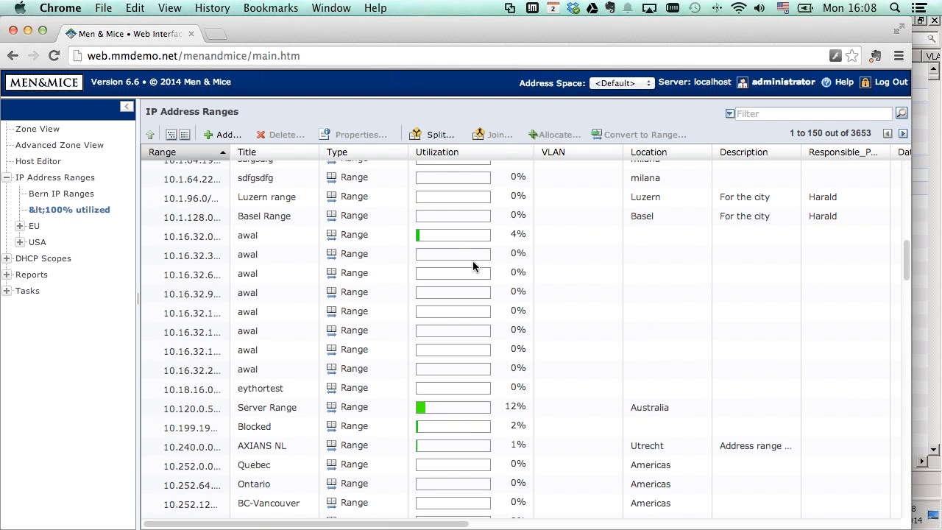
click(468, 153)
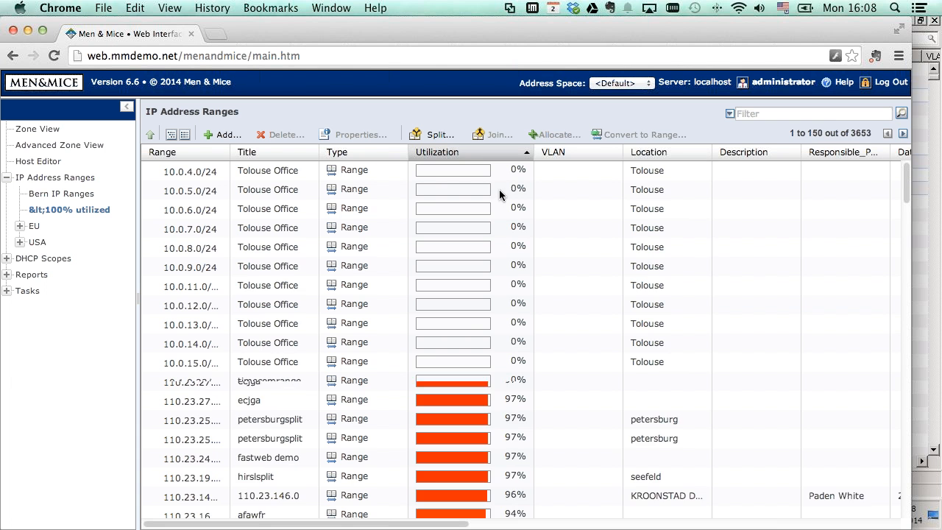
scroll(494, 233, down, 10)
scroll(486, 247, up, 3)
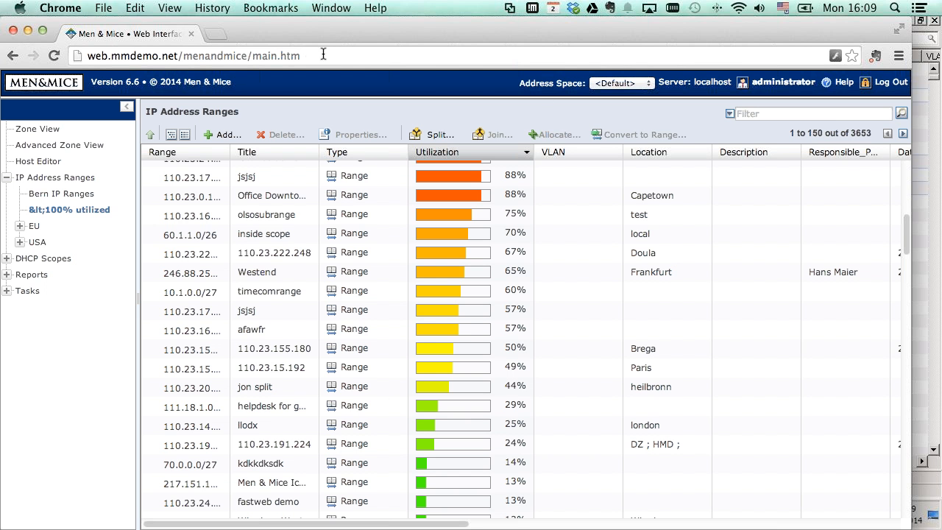
click(925, 113)
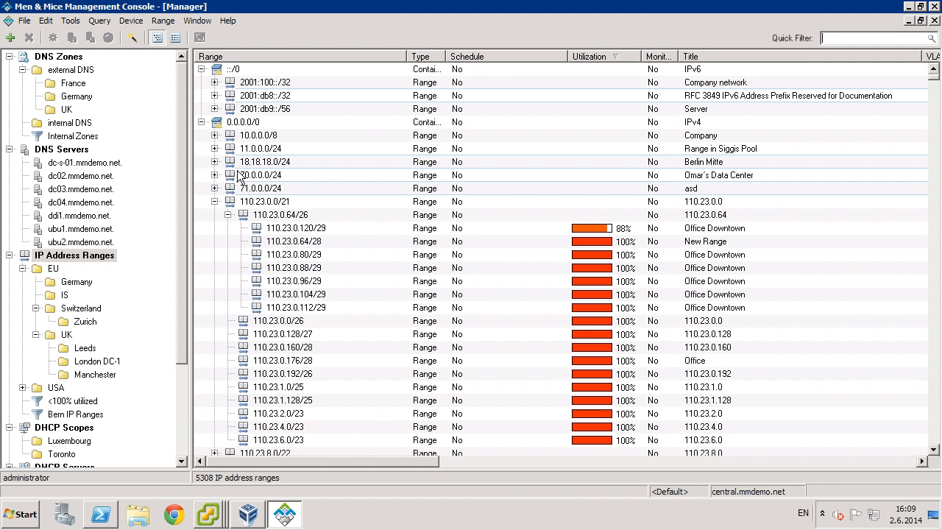
drag(182, 166, 181, 184)
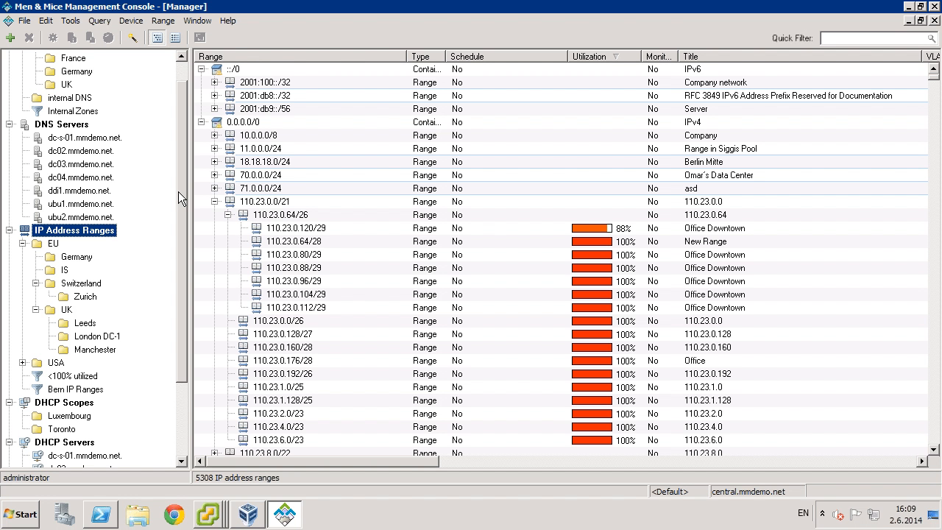
drag(180, 181, 180, 205)
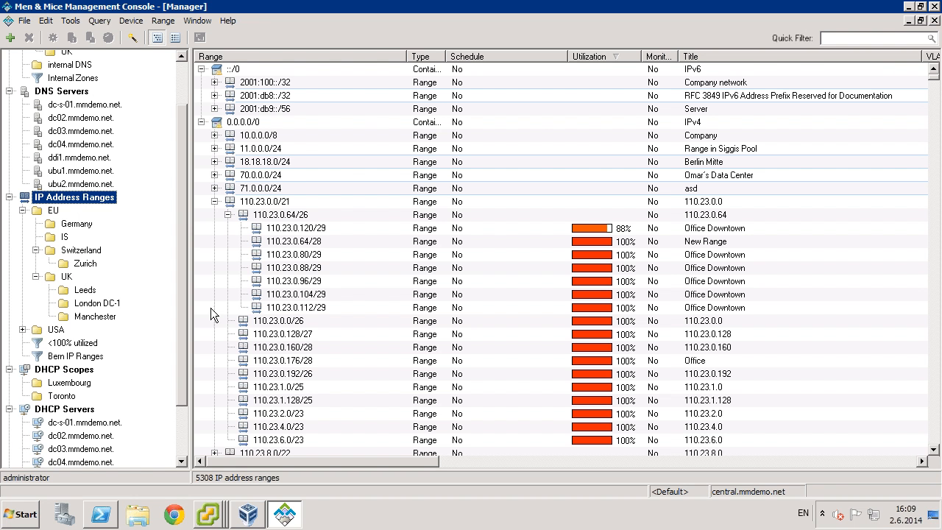
click(73, 355)
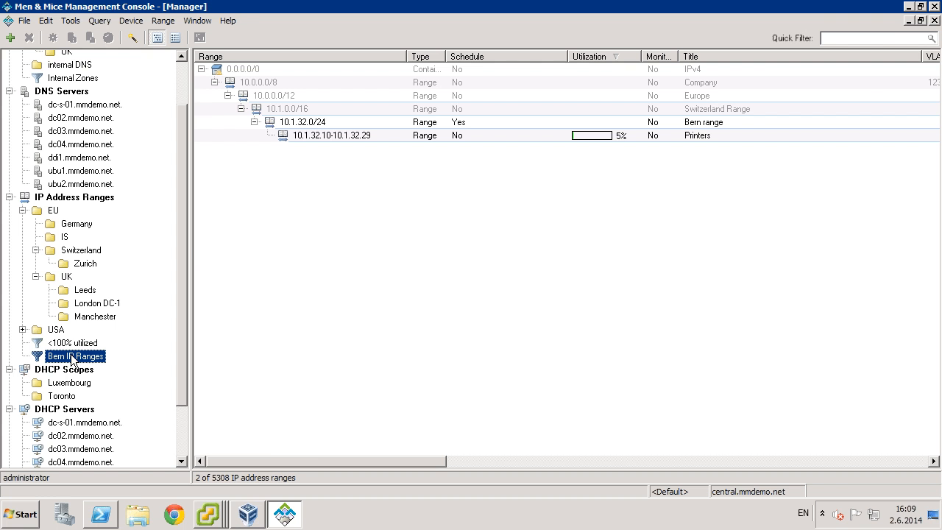
click(73, 198)
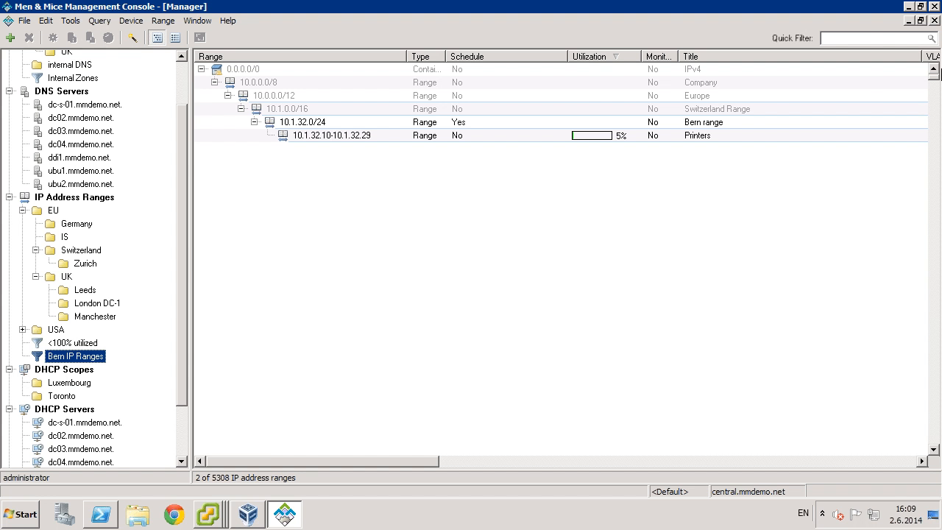
click(850, 37)
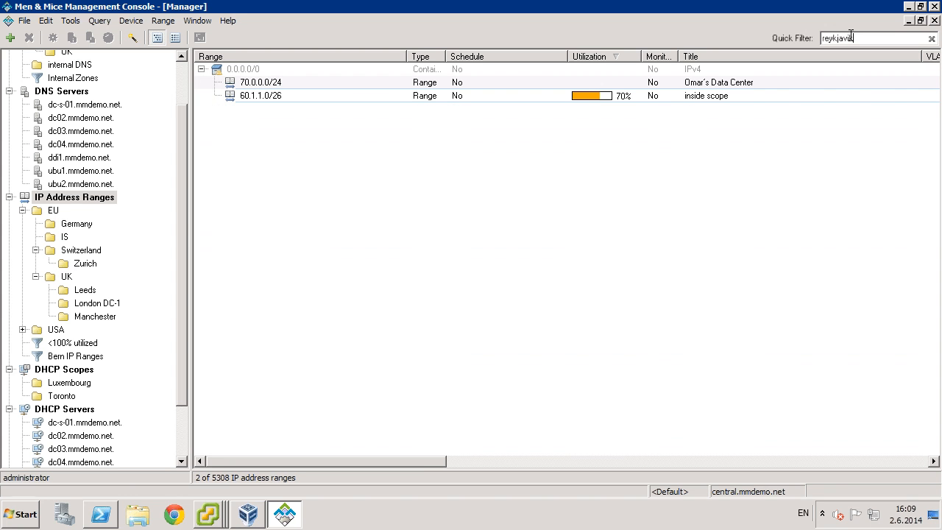
click(71, 21)
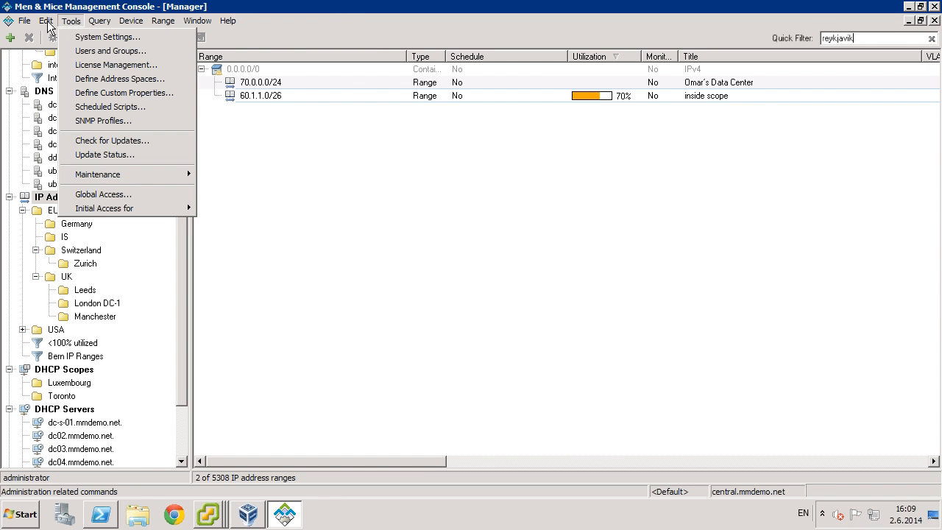
click(47, 21)
click(46, 21)
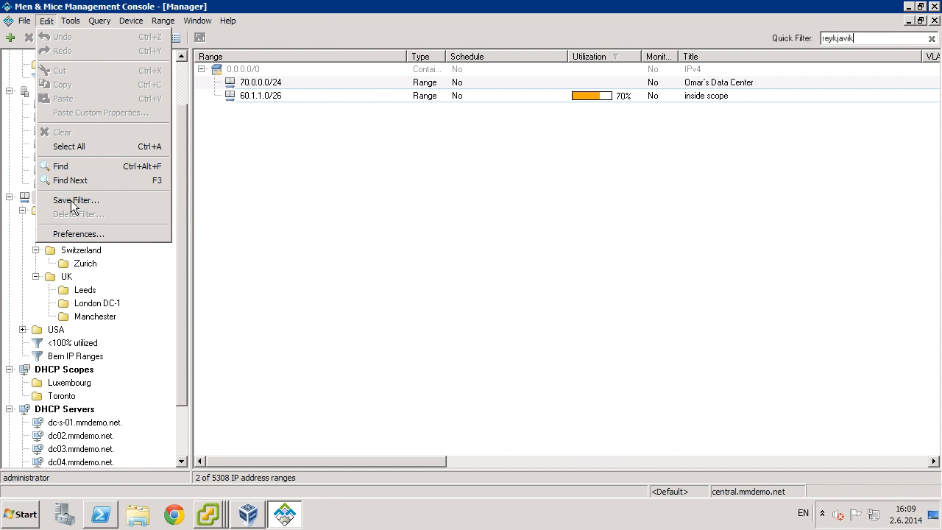
click(181, 181)
scroll(179, 278, down, 3)
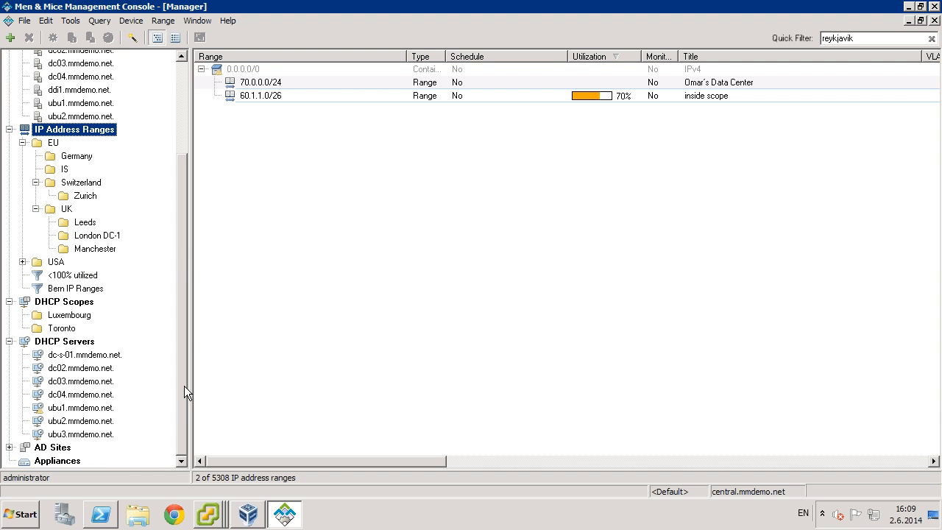
scroll(181, 226, up, 3)
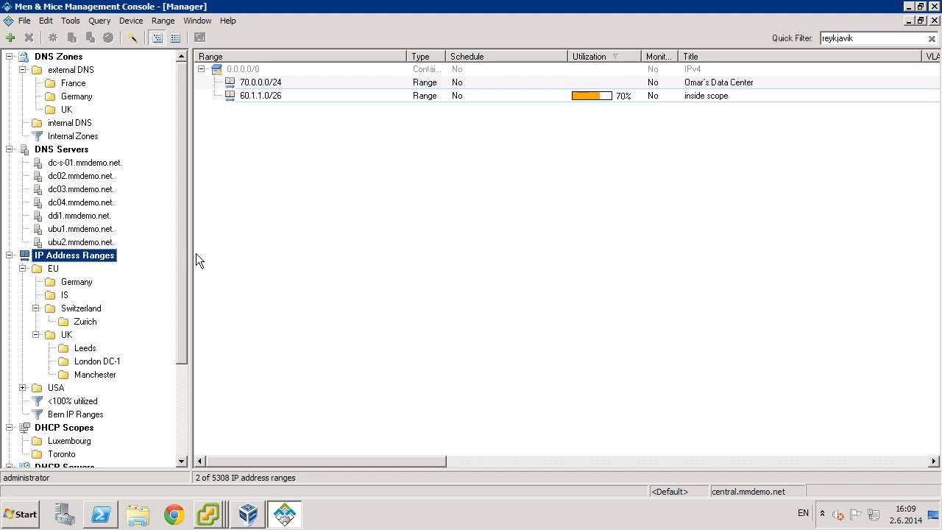
click(932, 40)
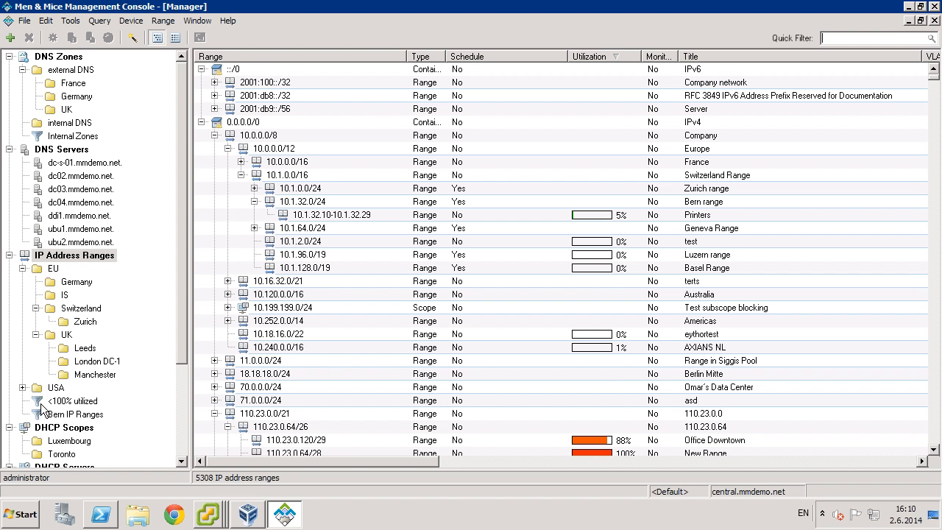
Select the <100% utilized filter and sort its 3653 ranges by utilization, highest first.
click(71, 401)
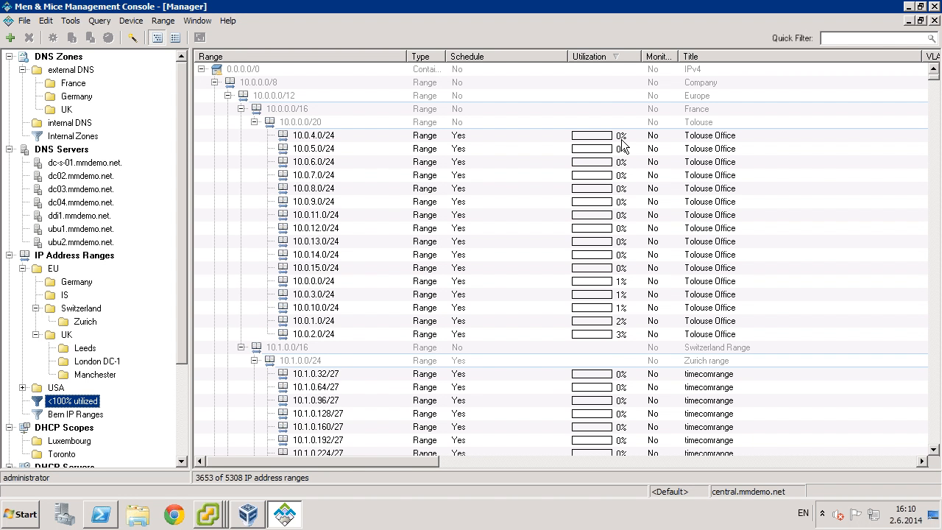
click(617, 56)
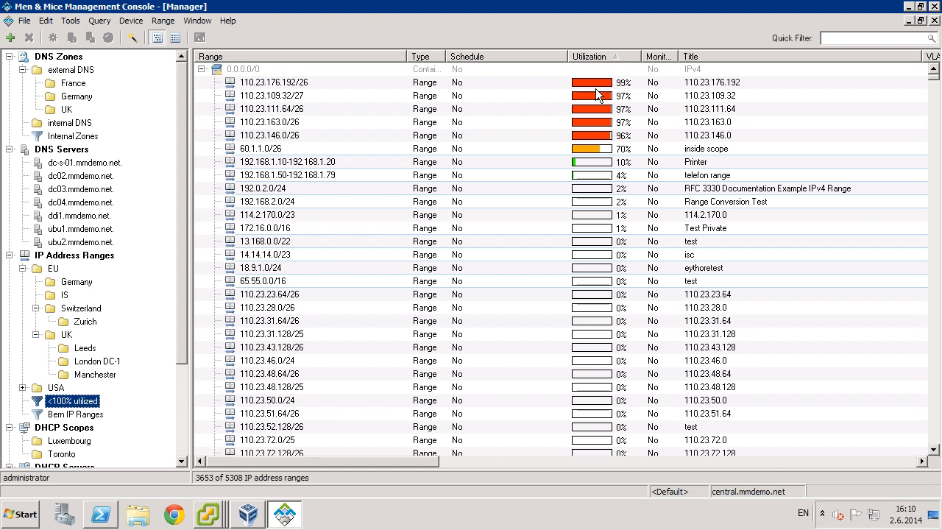
Edit the <100% utilized filter expression from util<100 to util<90.
right_click(84, 405)
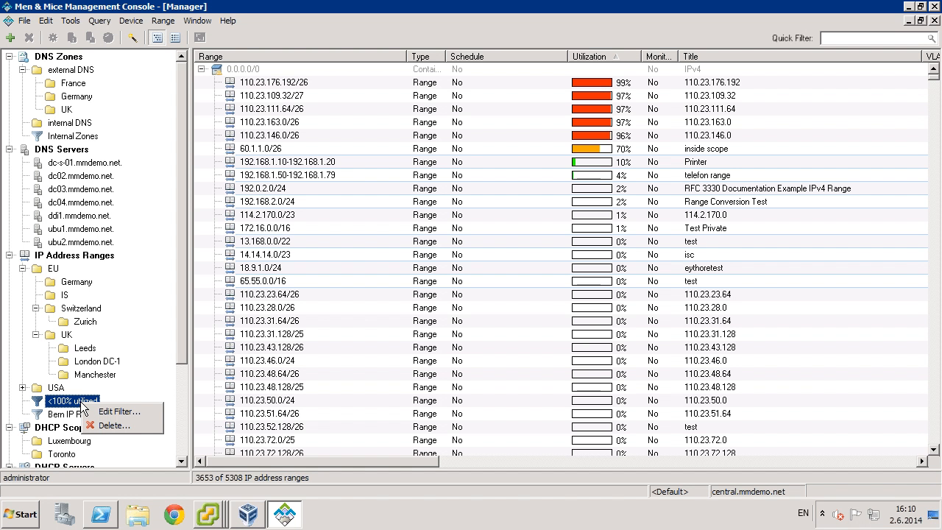
click(118, 414)
click(403, 259)
double_click(406, 258)
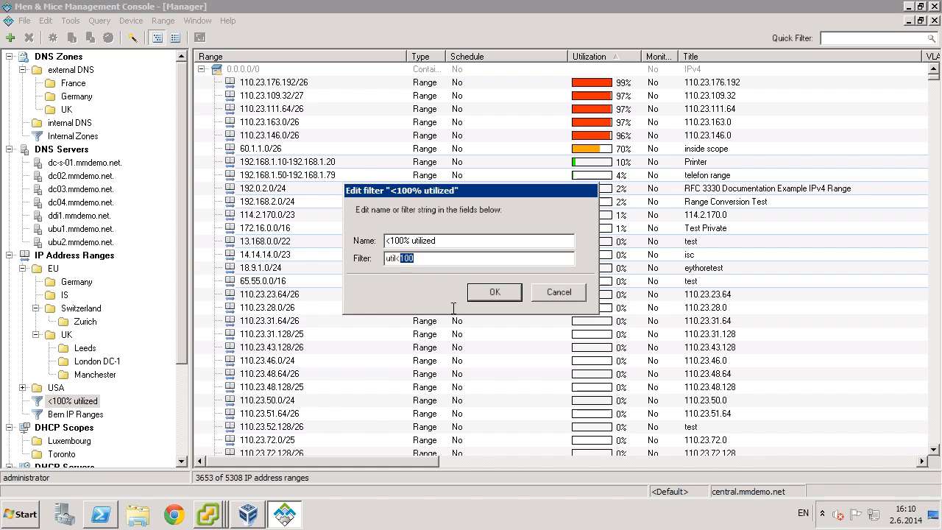
text(90)
key(Return)
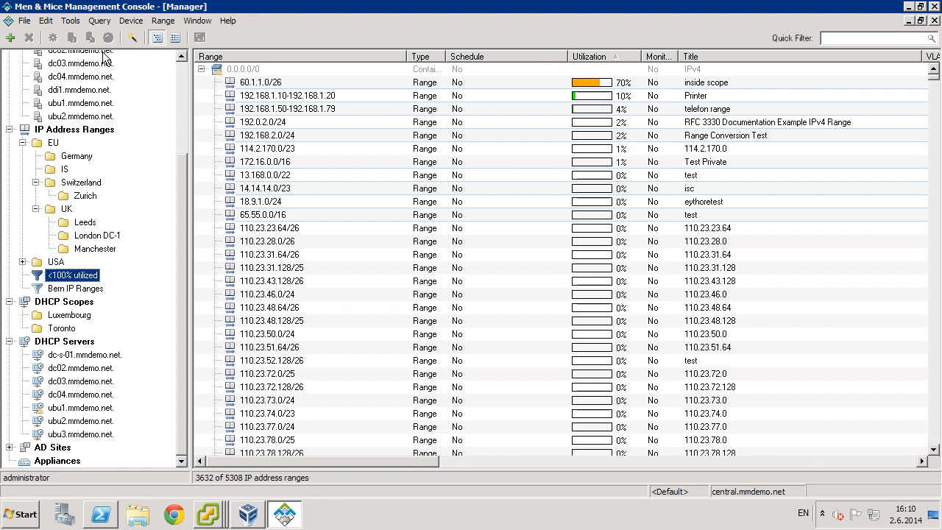
Open Tools > SNMP Profiles to list the Default (2c) and v3 profiles.
click(71, 21)
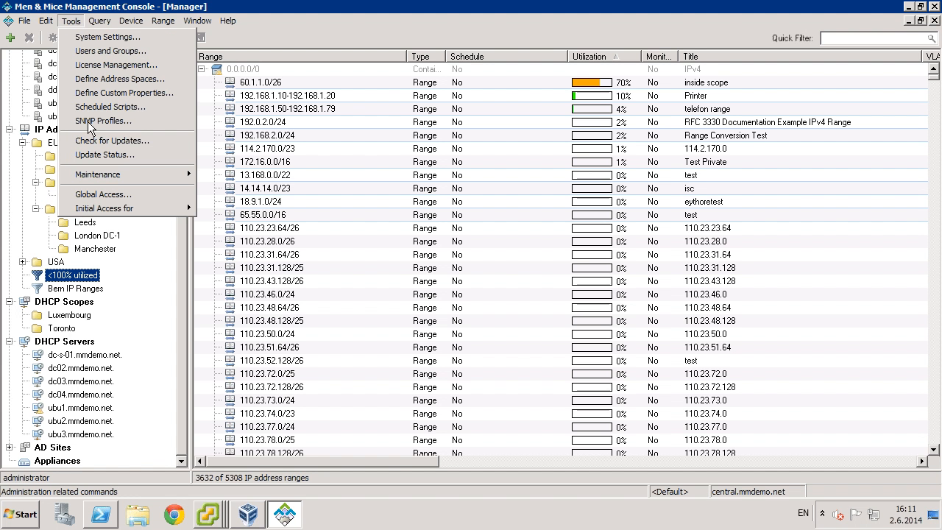
click(89, 121)
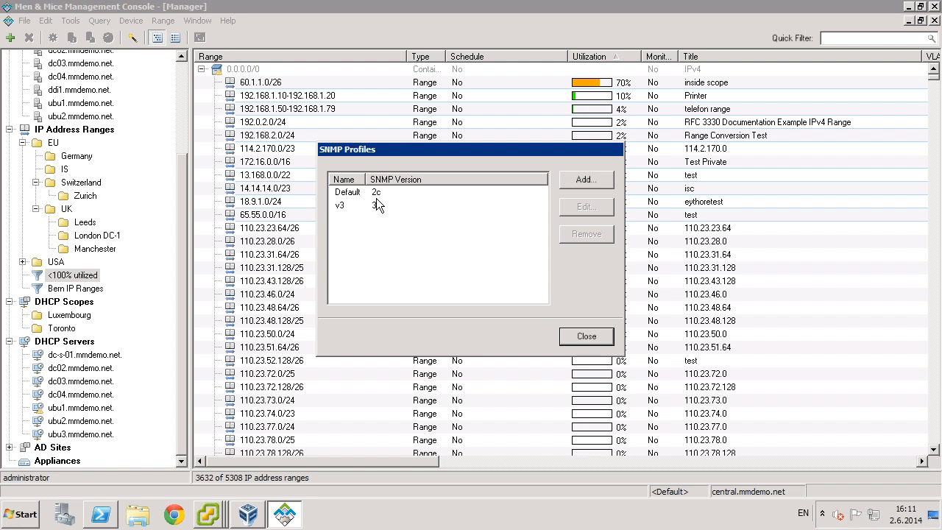
Add SNMP profile 'secondary' with a community string and router 1.2.3.4, save it, and close the list.
click(585, 184)
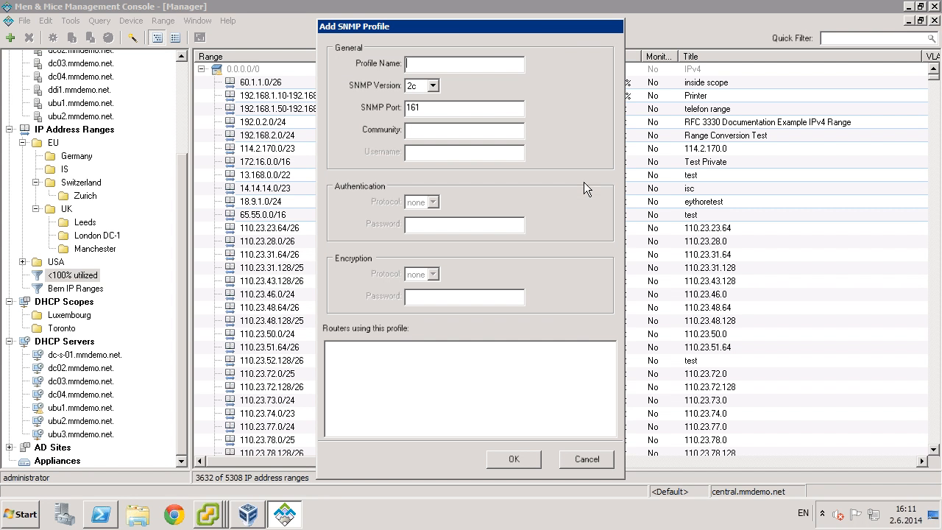
drag(451, 28, 727, 34)
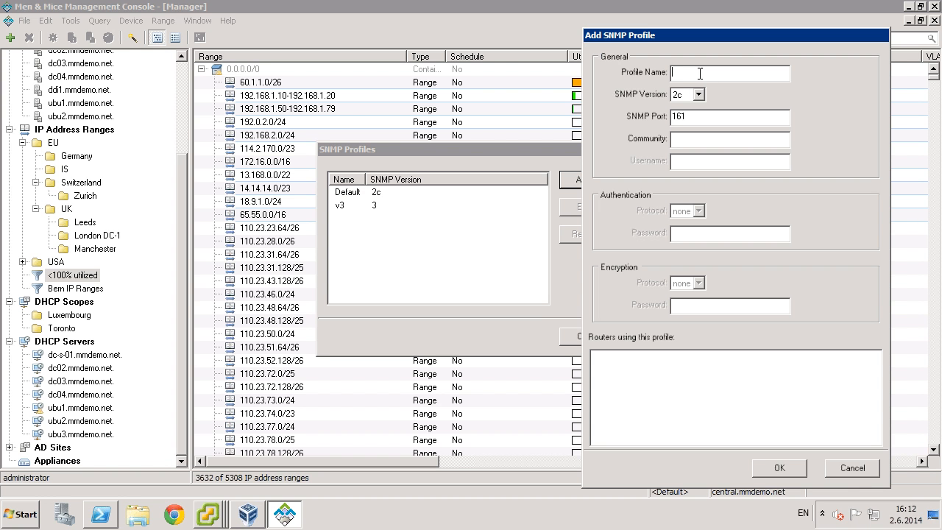
text(secoda)
key(BackSpace)
key(BackSpace)
text(ndary)
key(Tab)
key(Tab)
key(Tab)
key(Tab)
text(1.2.3.4)
click(767, 469)
click(489, 319)
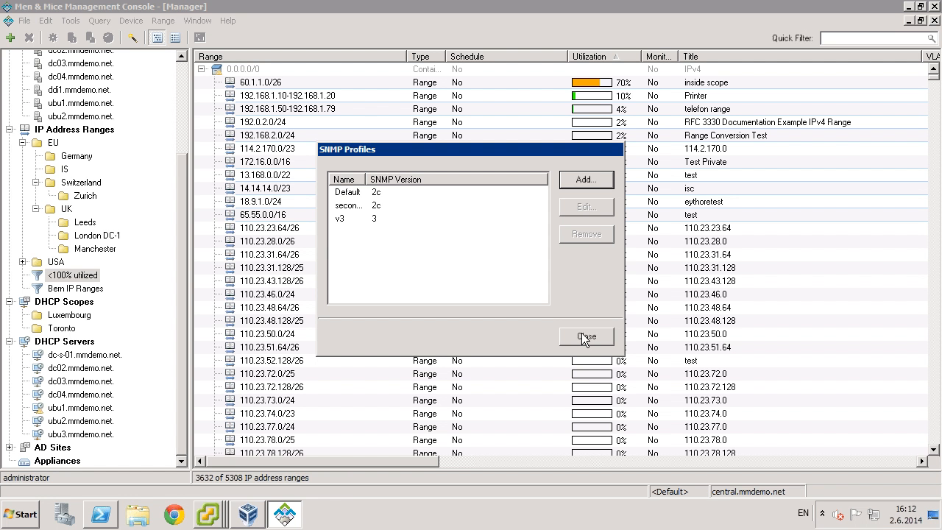
click(582, 332)
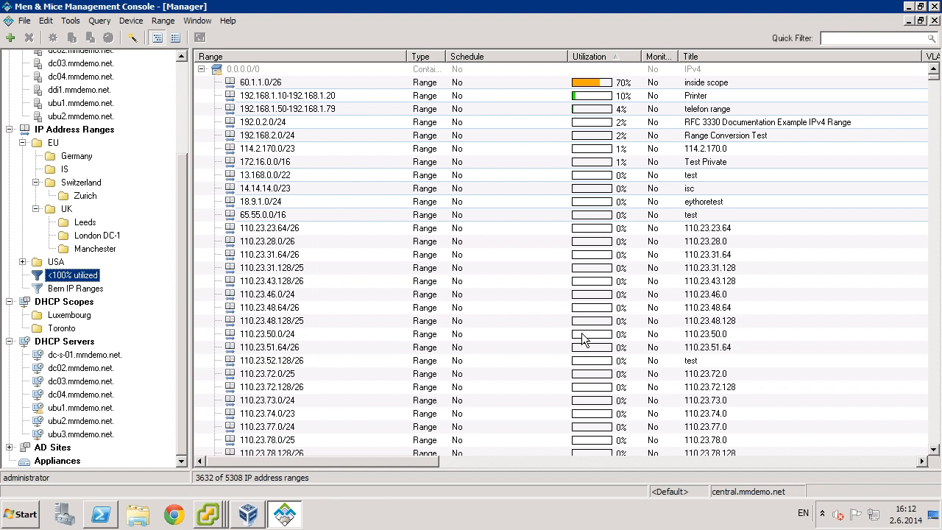
Show the six zones hosted on DNS server ddi1.mmdemo.net.
scroll(182, 126, up, 1)
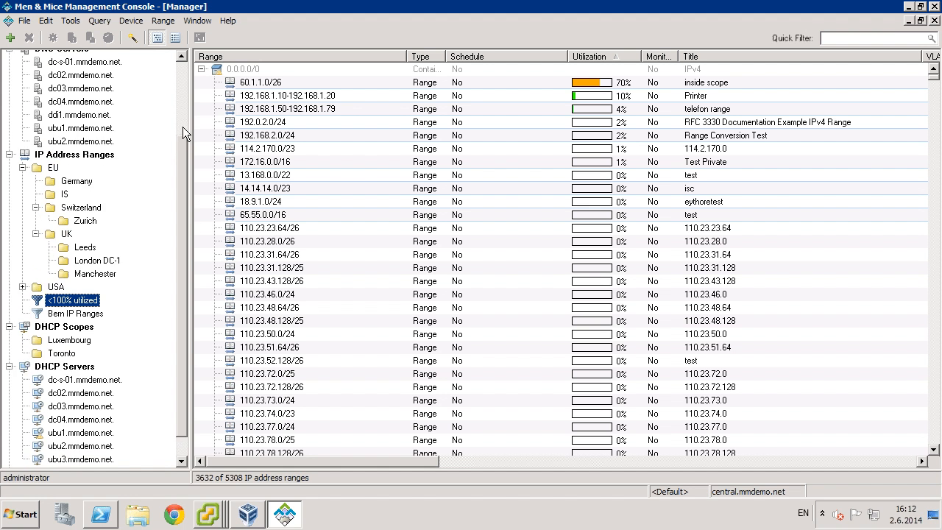
scroll(180, 132, up, 3)
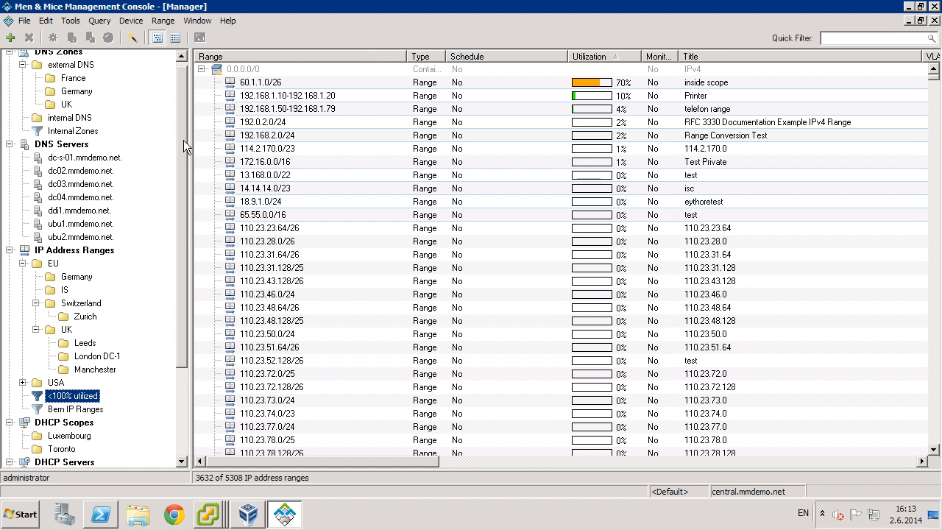
scroll(183, 147, down, 1)
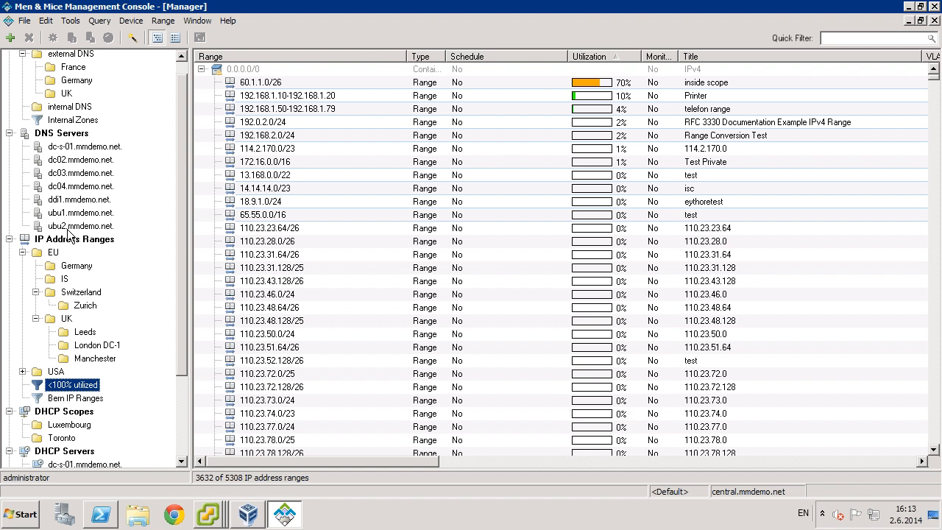
click(66, 202)
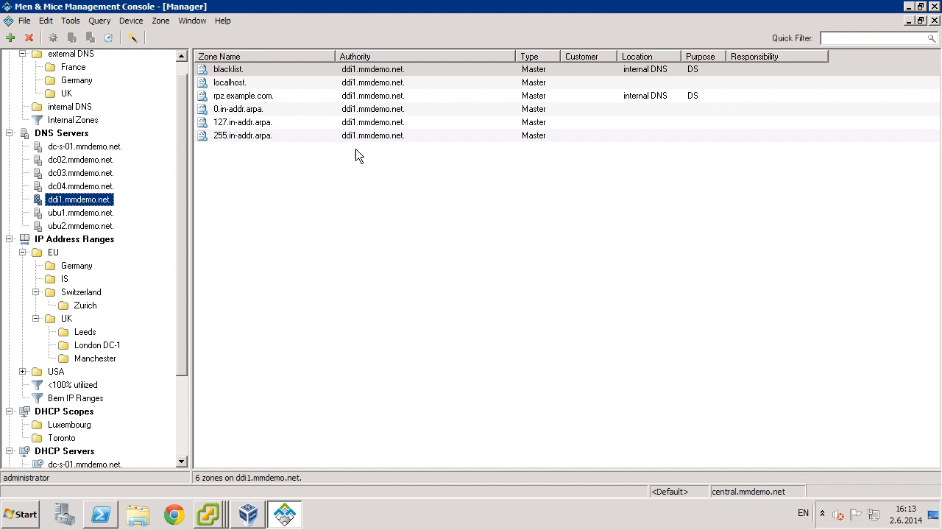
Review the blacklist. zone's options without changes, then open its records.
right_click(233, 69)
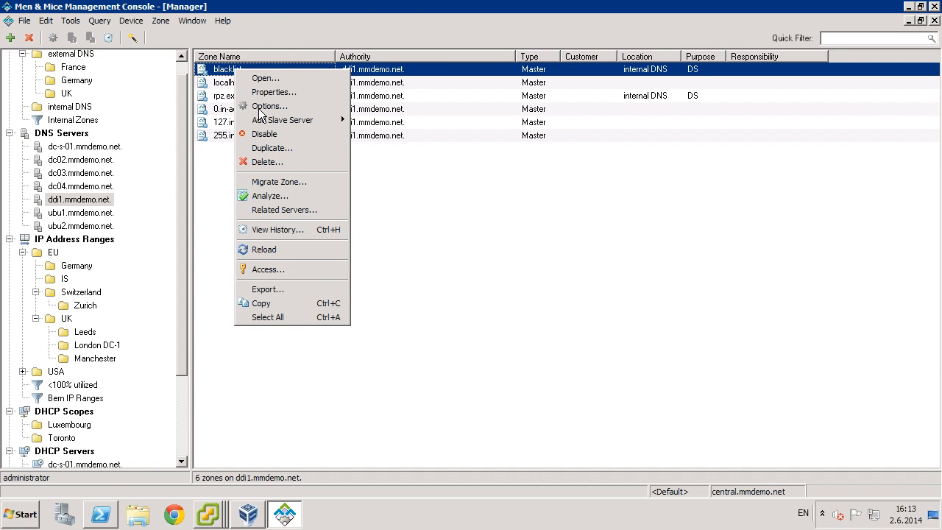
click(262, 108)
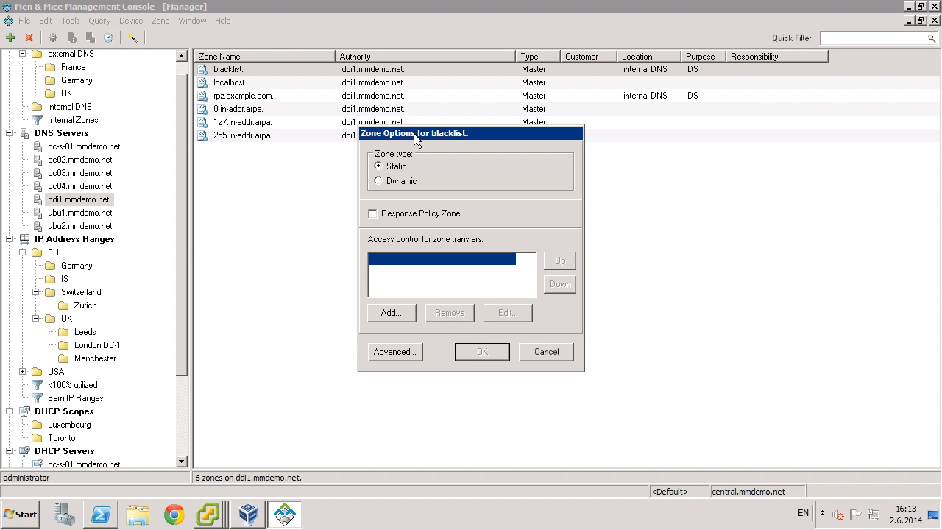
click(546, 352)
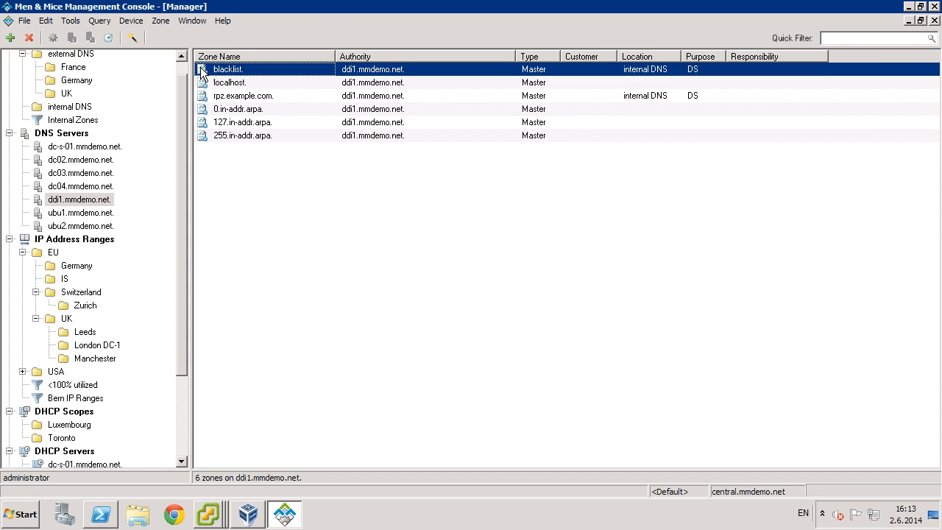
double_click(222, 77)
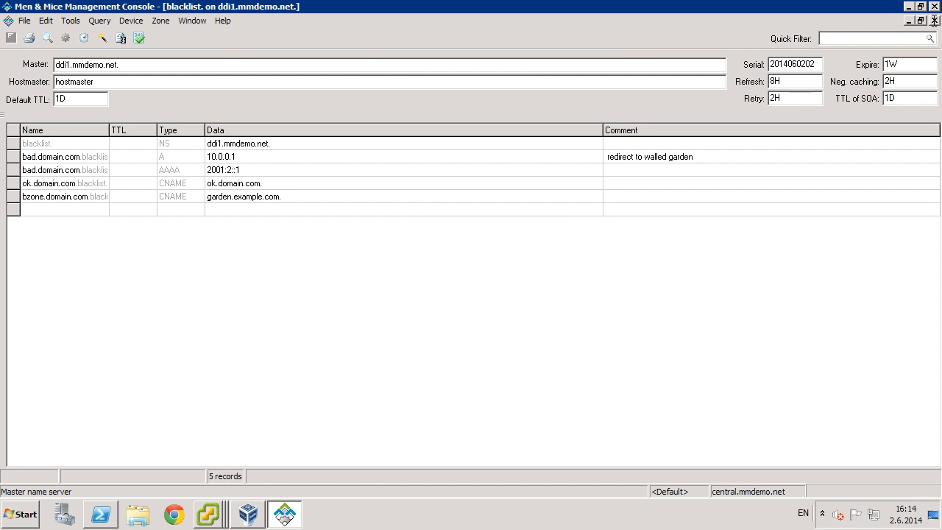
click(934, 21)
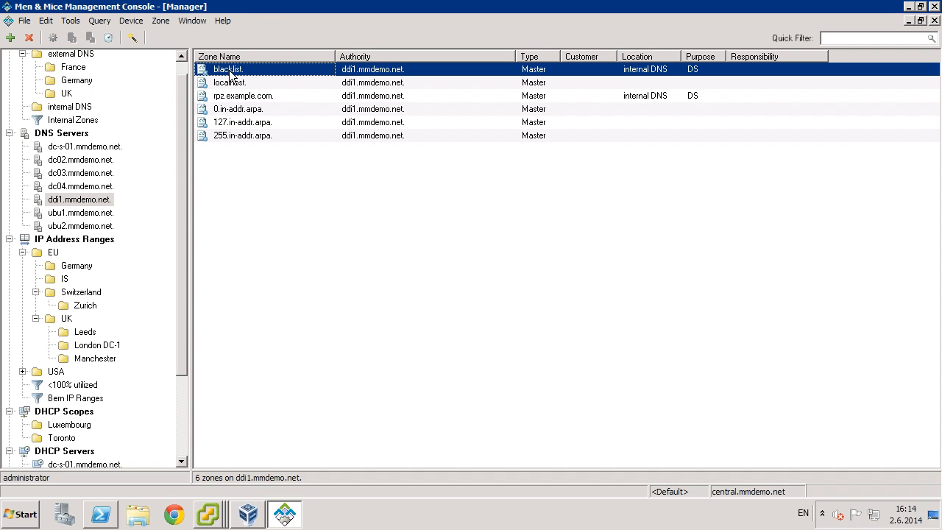
Open Properties for the ddi1.mmdemo.net appliance from the Appliances list.
drag(184, 189, 185, 208)
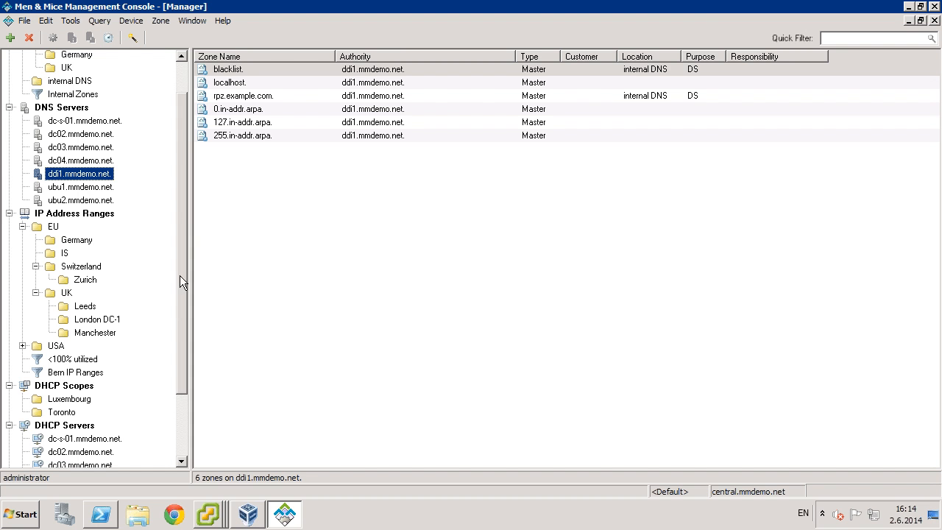
drag(182, 281, 173, 325)
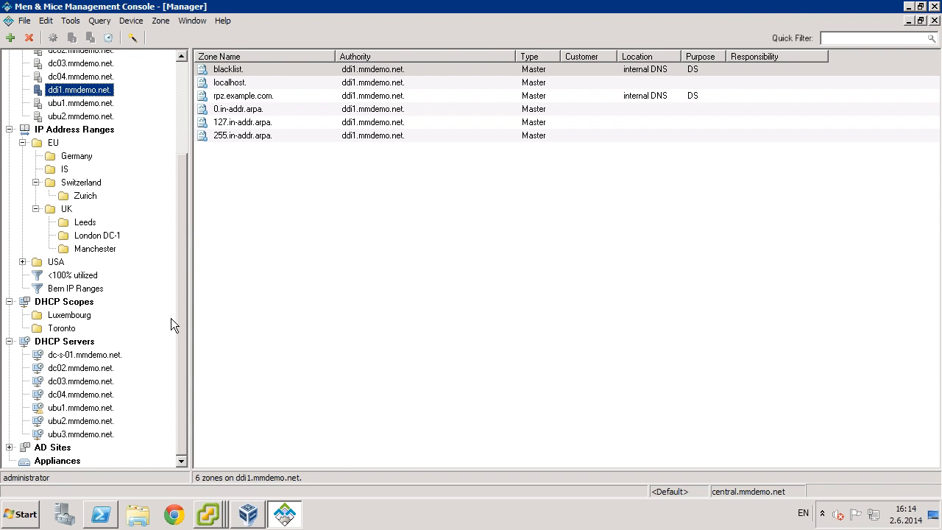
click(43, 462)
right_click(245, 71)
click(276, 79)
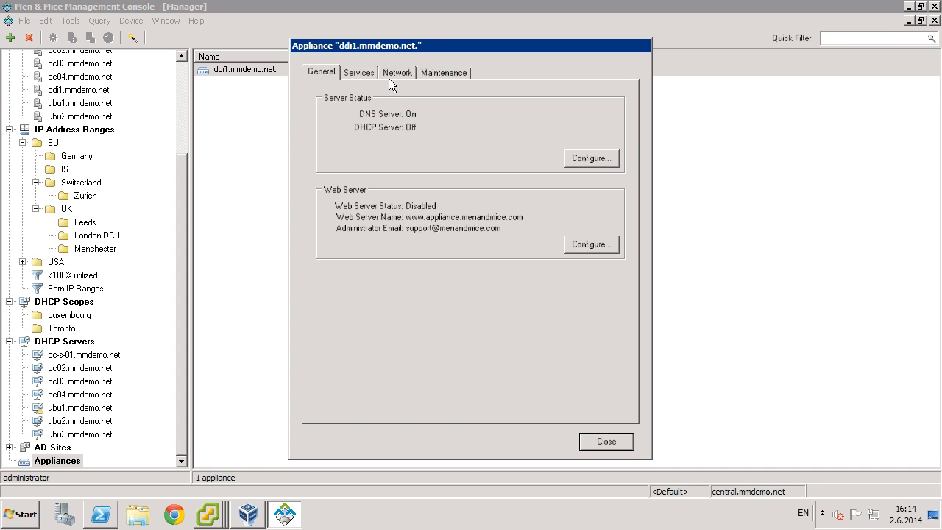
Configure Remote Access under Services with a new password entered twice and saved, then open a new Terminal window.
click(426, 70)
click(359, 71)
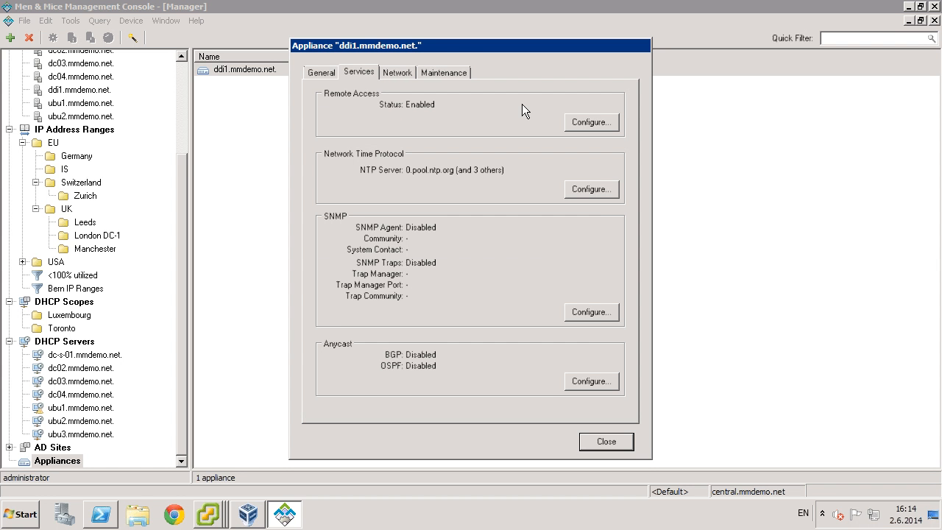
click(582, 123)
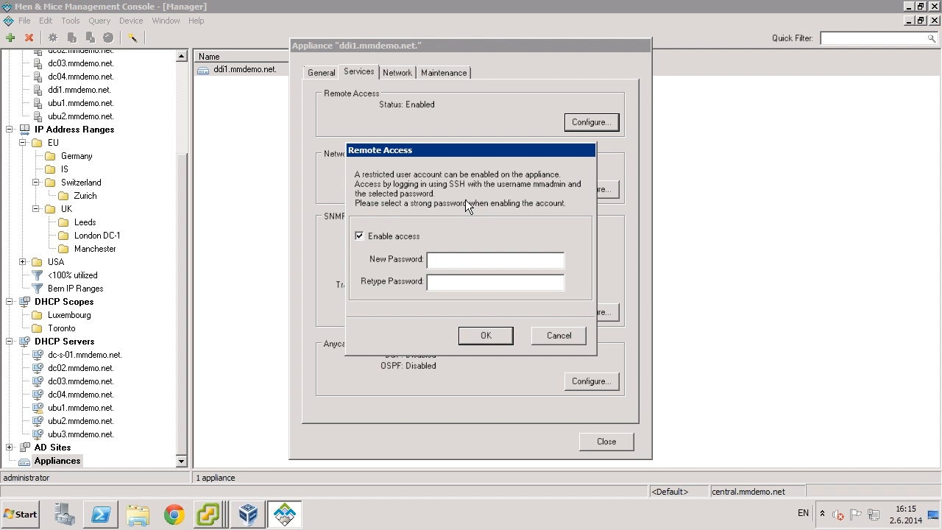
text(***)
key(BackSpace)
key(BackSpace)
key(BackSpace)
text(*******)
key(Tab)
text(*******)
key(Return)
click(489, 318)
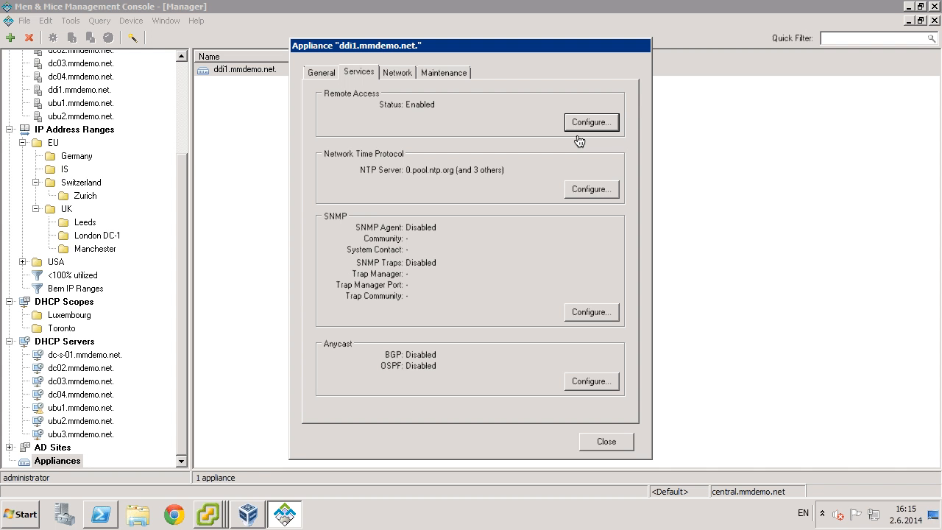
key(super+Tab)
key(super+n)
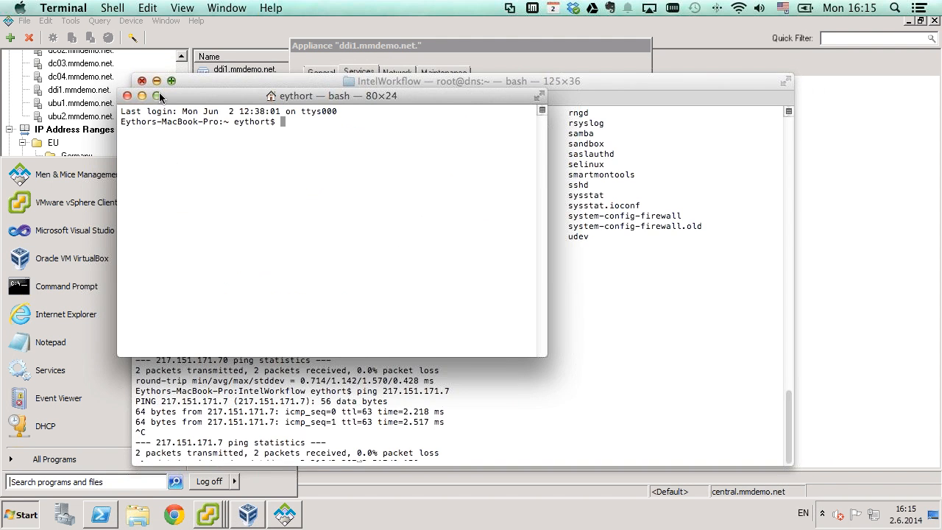
Close the old window and SSH into 217.151.171.56 as mmadmin, entering the appliance password.
click(142, 81)
text(ssh 1)
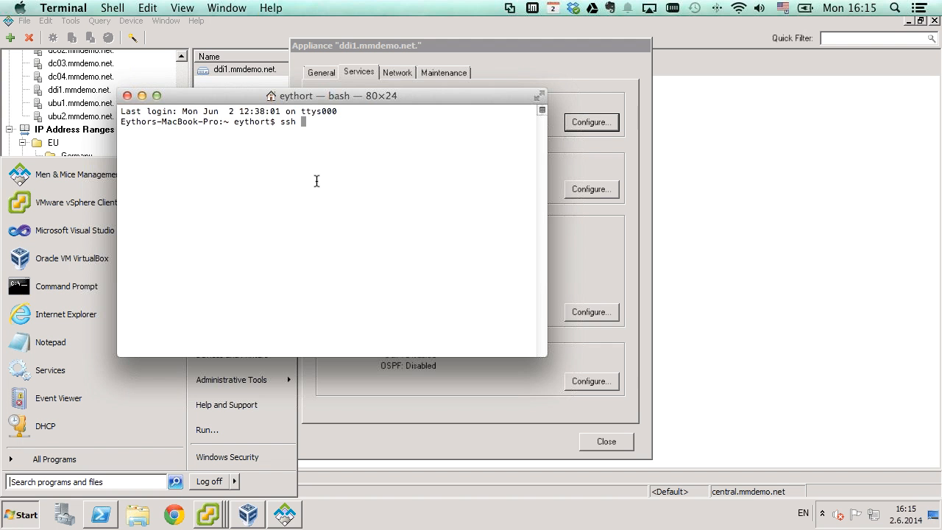
key(BackSpace)
text(217.151.171.56)
key(Left)
key(Left)
key(Left)
key(Left)
key(Left)
key(Left)
key(Left)
key(Left)
key(Left)
key(Left)
key(Left)
key(Left)
key(Left)
key(Left)
text(mmadmin@)
key(Return)
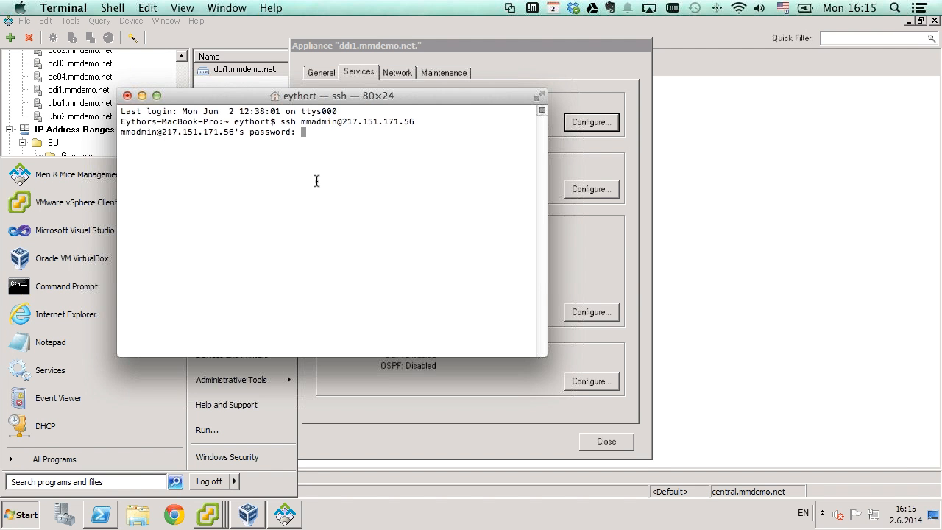
key(Return)
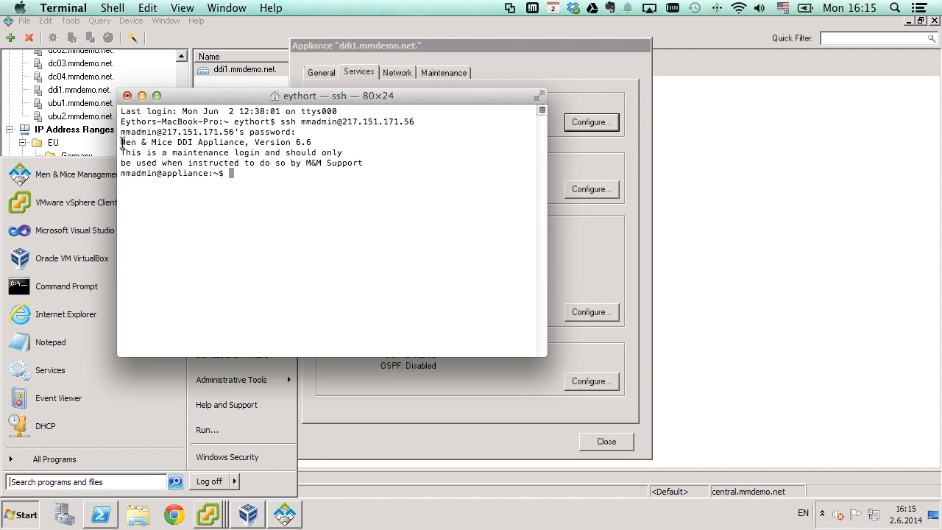
text(dig @localhost cnn.com)
key(Return)
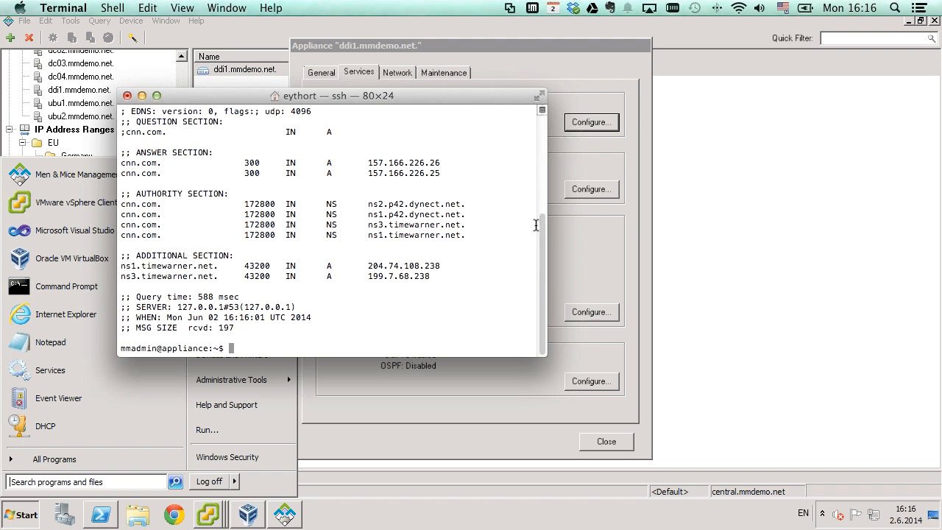
scroll(529, 190, up, 1)
scroll(528, 186, up, 3)
scroll(521, 234, down, 4)
Return to the Windows management console and close the appliance properties dialog.
click(421, 49)
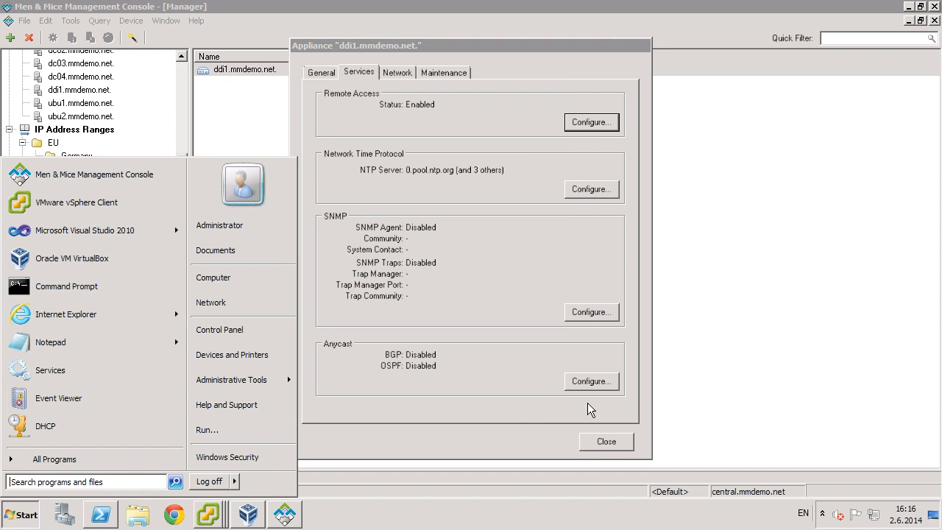
click(515, 419)
click(595, 439)
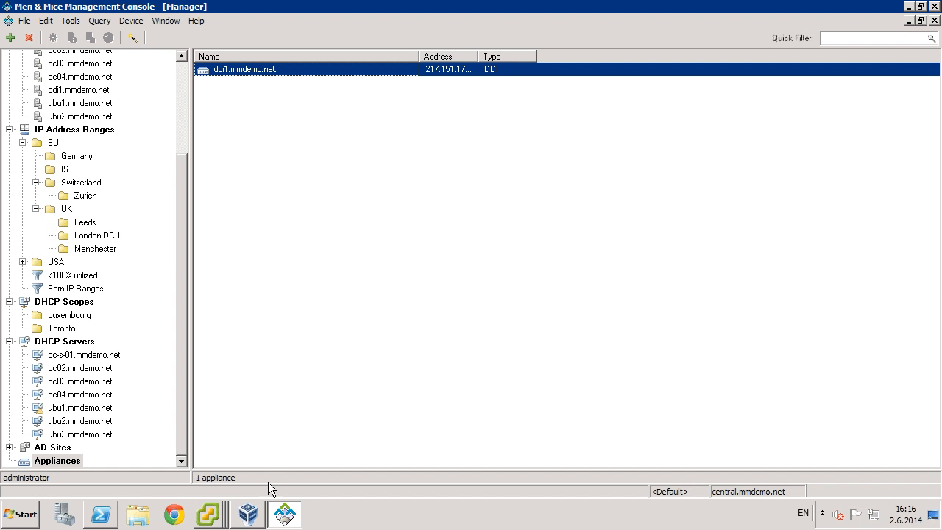
Widen the Address column to show 217.151.171.56, then bring up the ddi1-bak.mmdemo.net VM console.
click(208, 517)
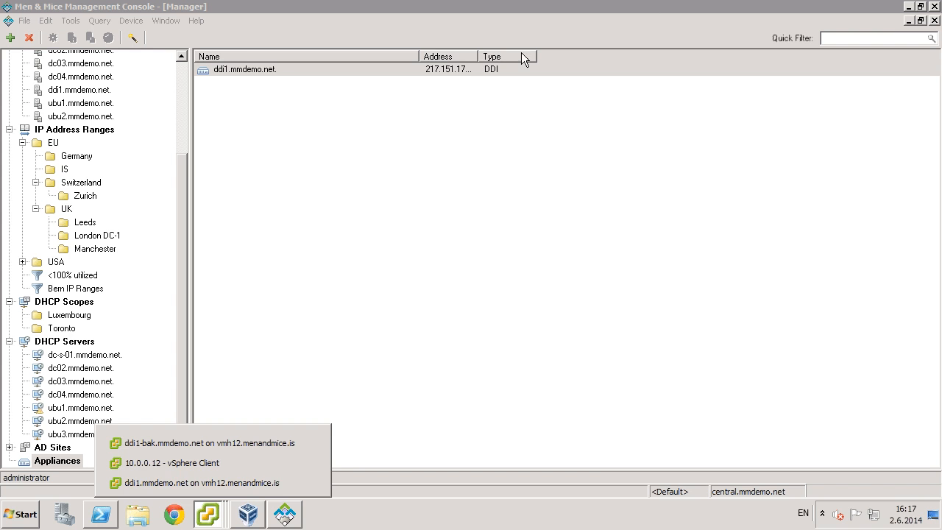
click(478, 56)
drag(478, 56, 513, 56)
click(210, 515)
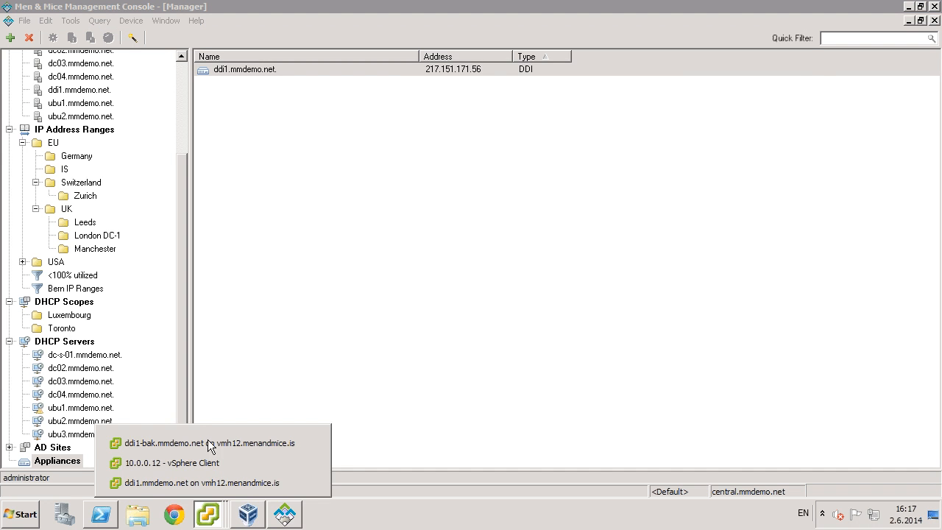
click(210, 451)
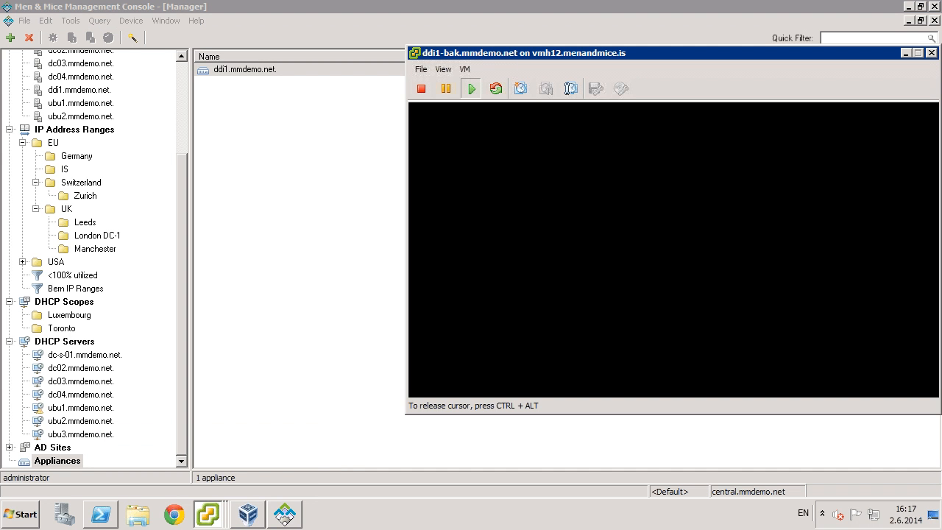
Open the network settings menu in the ddi1-bak appliance console, showing IP 217.151.171.57.
key(Return)
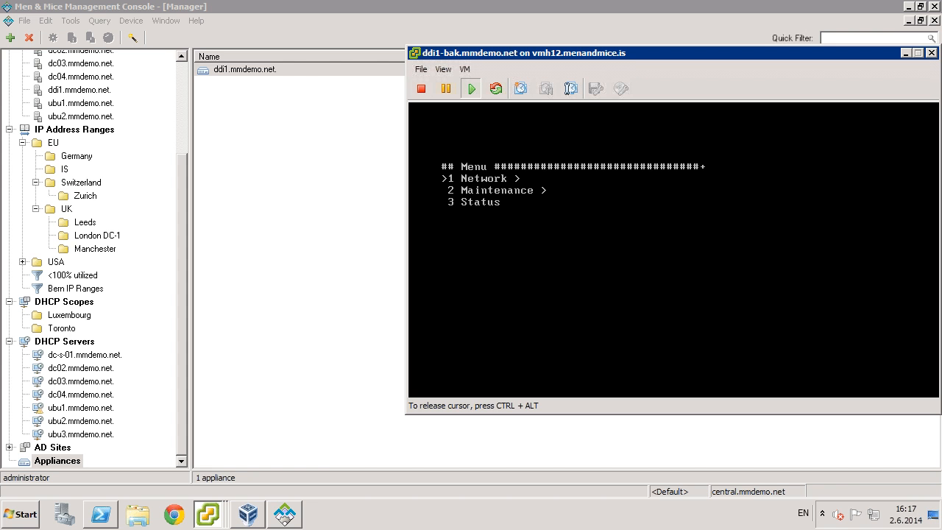
key(Escape)
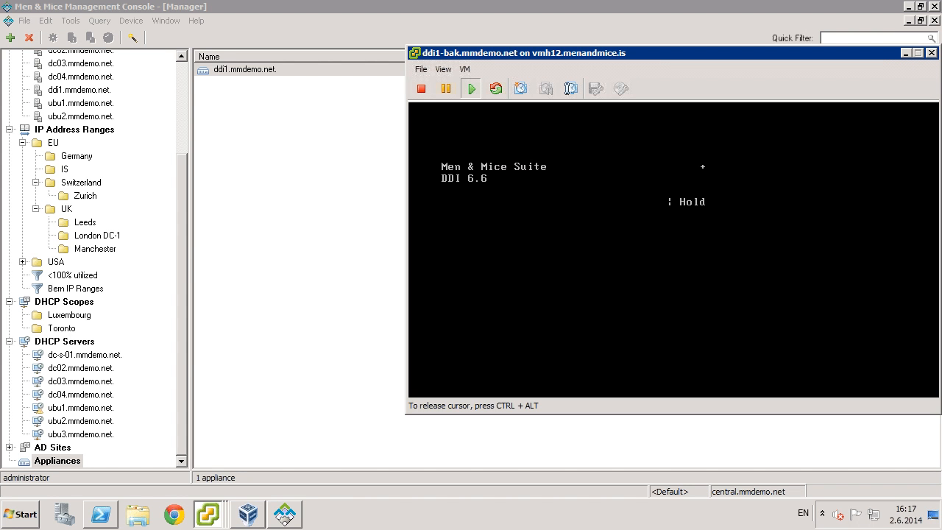
key(Return)
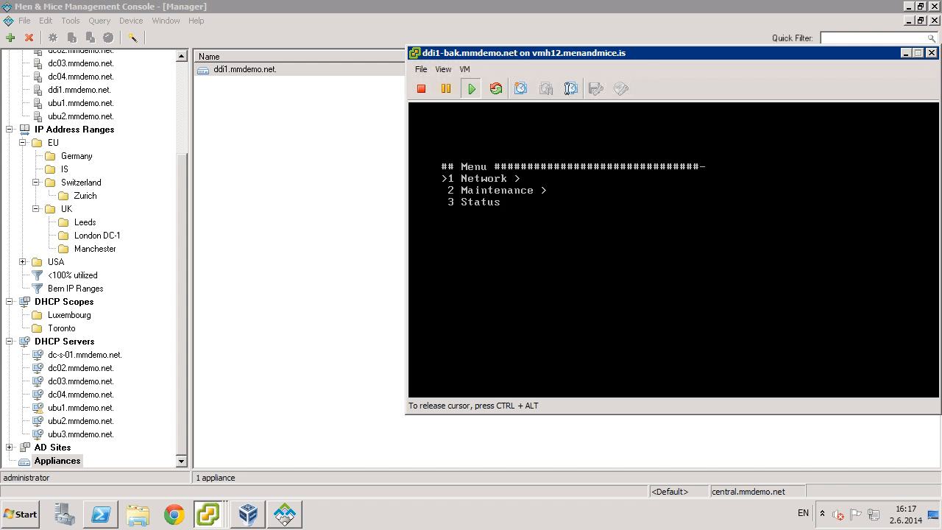
key(Escape)
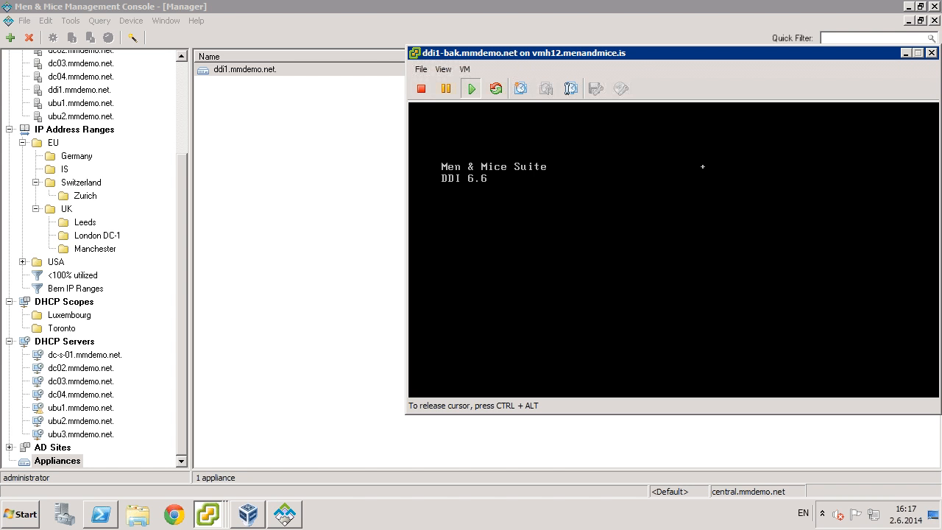
key(Return)
key(Return)
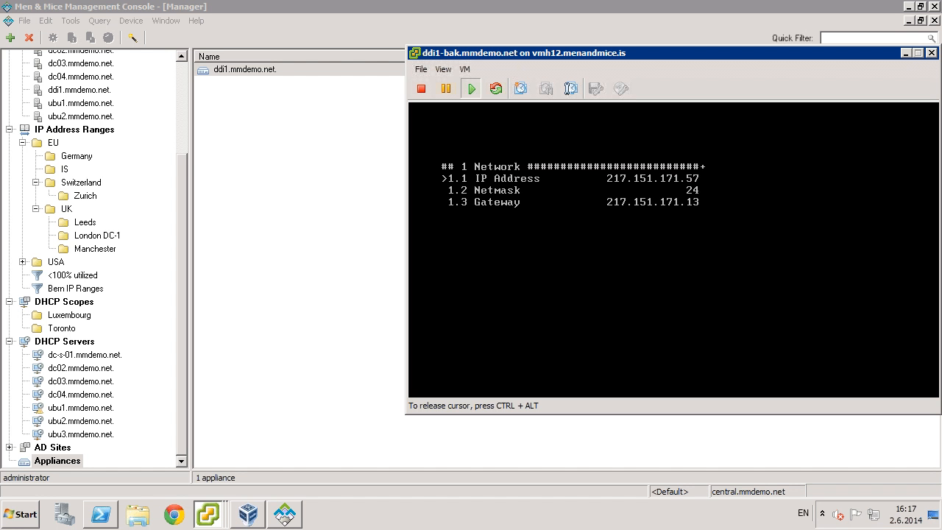
Close Chrome and bring the primary ddi1.mmdemo.net console window to the front.
key(ctrl+alt)
click(201, 509)
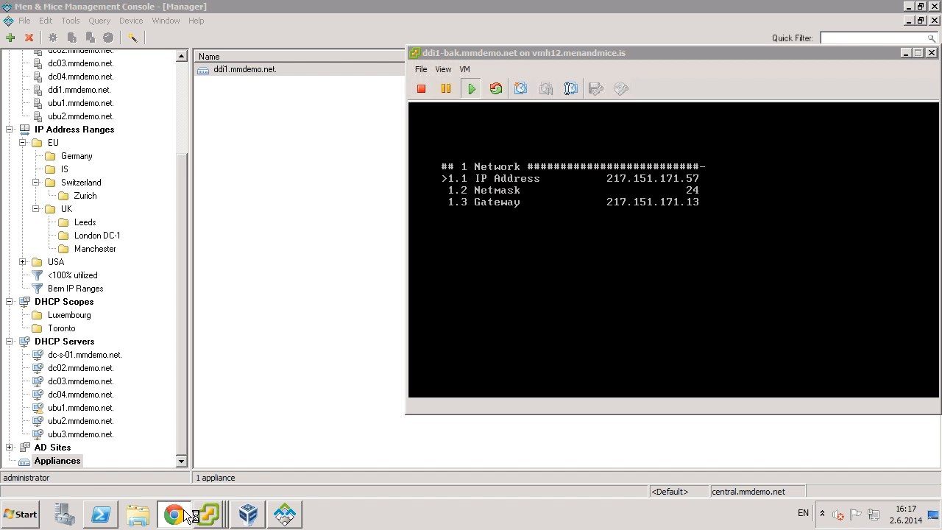
right_click(184, 515)
click(137, 480)
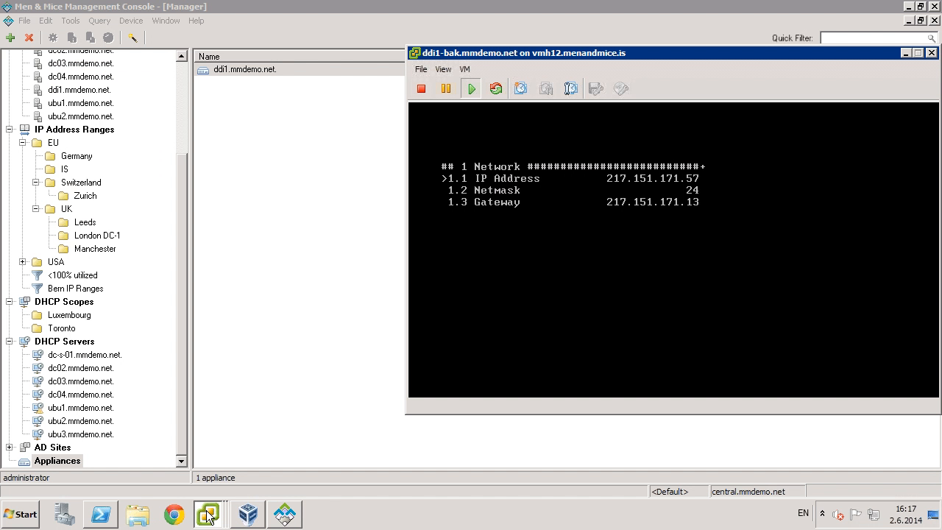
mouse_move(210, 515)
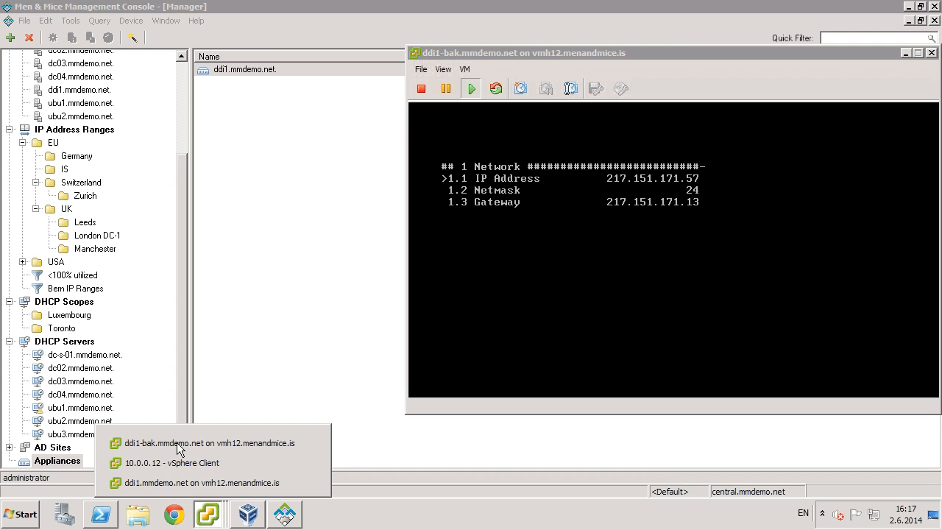
click(173, 484)
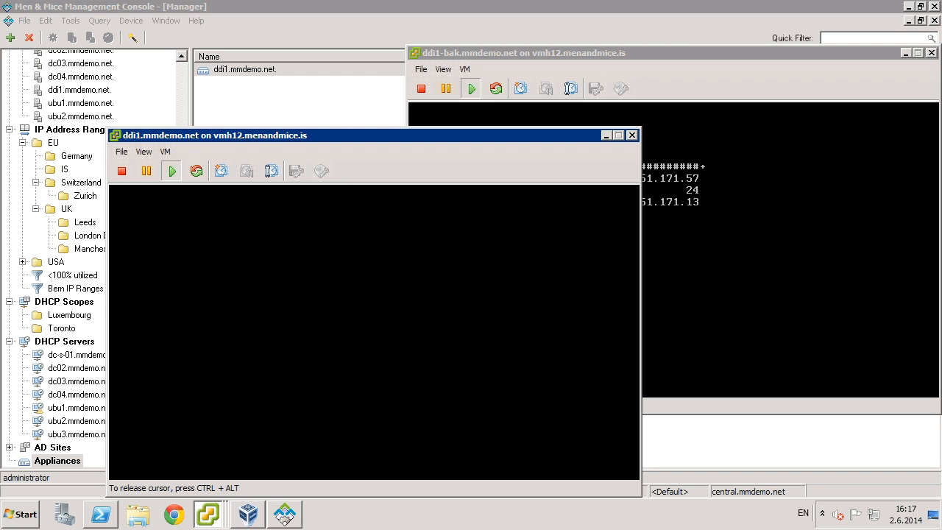
Suspend the primary ddi1 virtual machine and confirm with Yes.
key(Return)
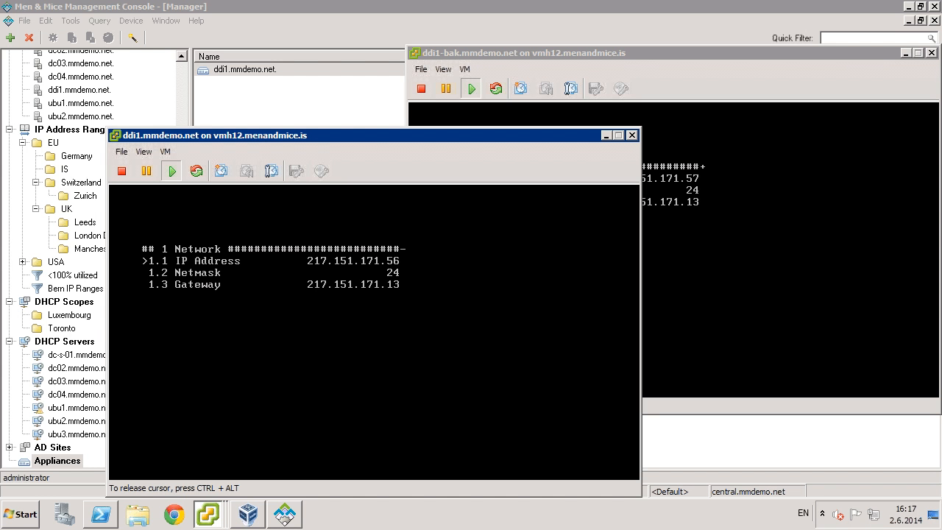
key(ctrl+alt)
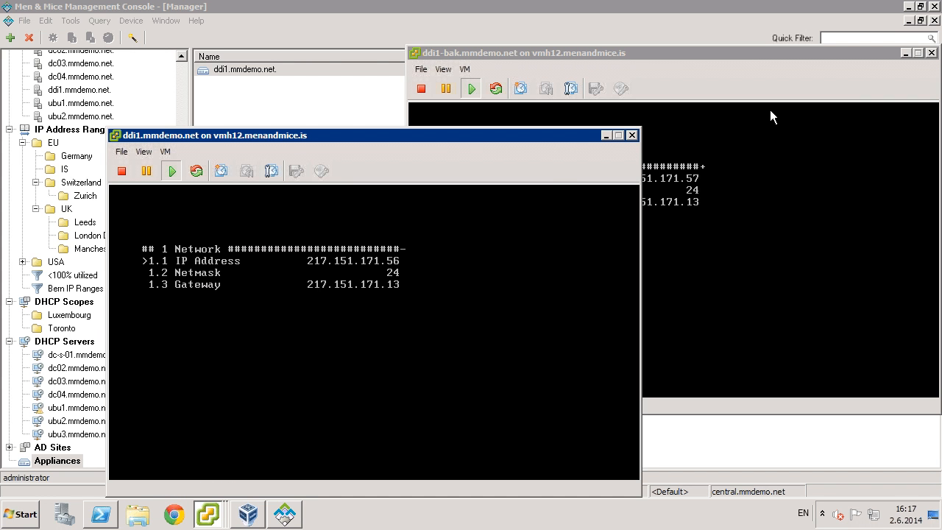
drag(519, 135, 443, 115)
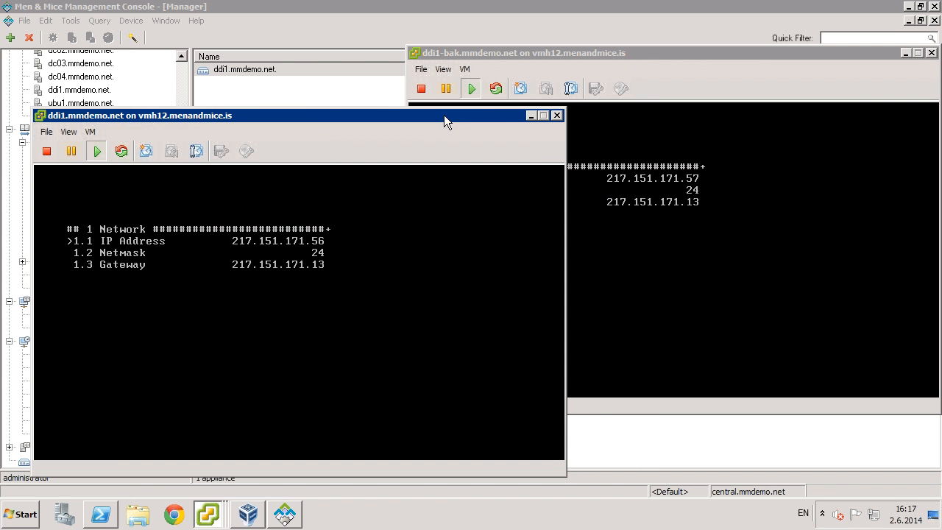
click(72, 154)
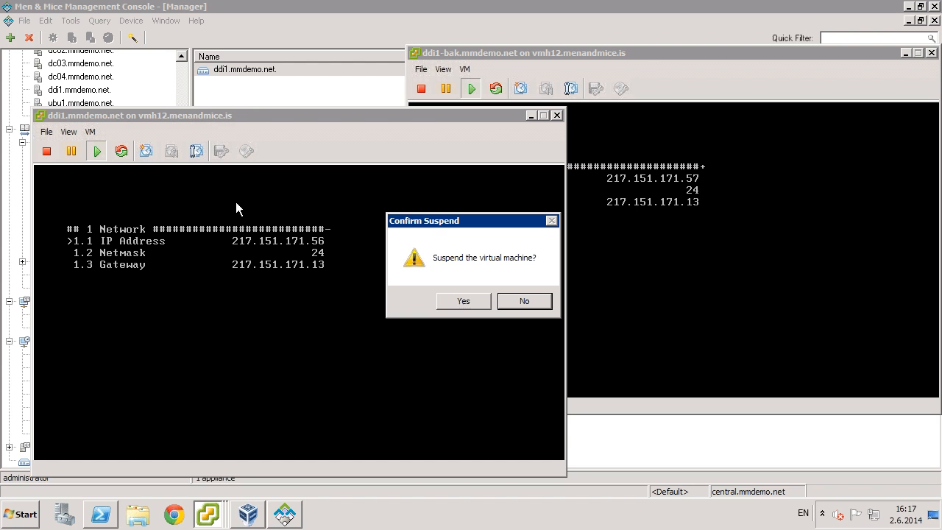
click(468, 302)
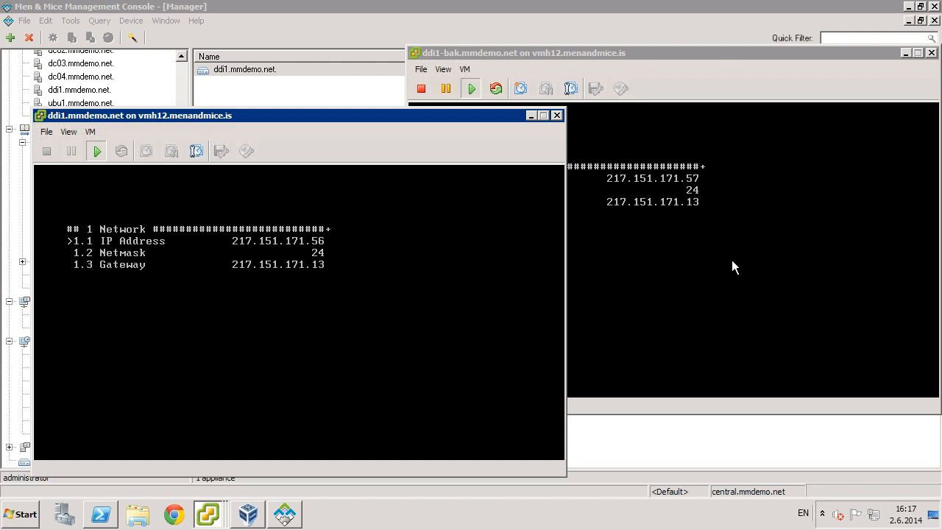
Change ddi1-bak's IP address to 217.151.171.56 in its network settings.
click(607, 54)
click(690, 185)
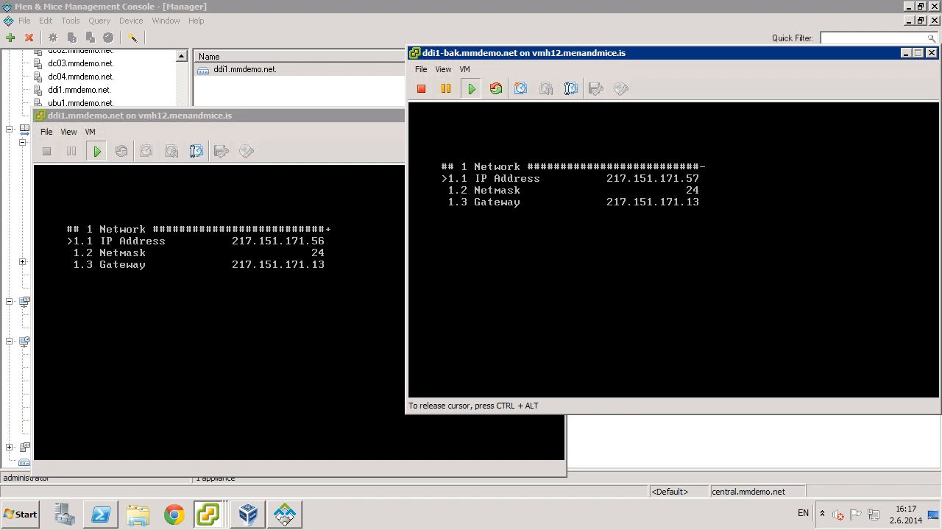
key(Return)
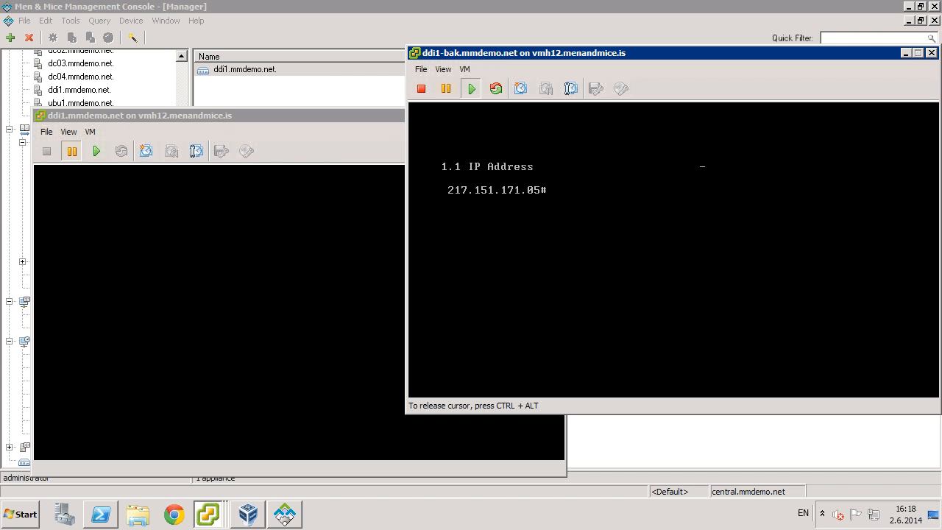
text(6)
key(Return)
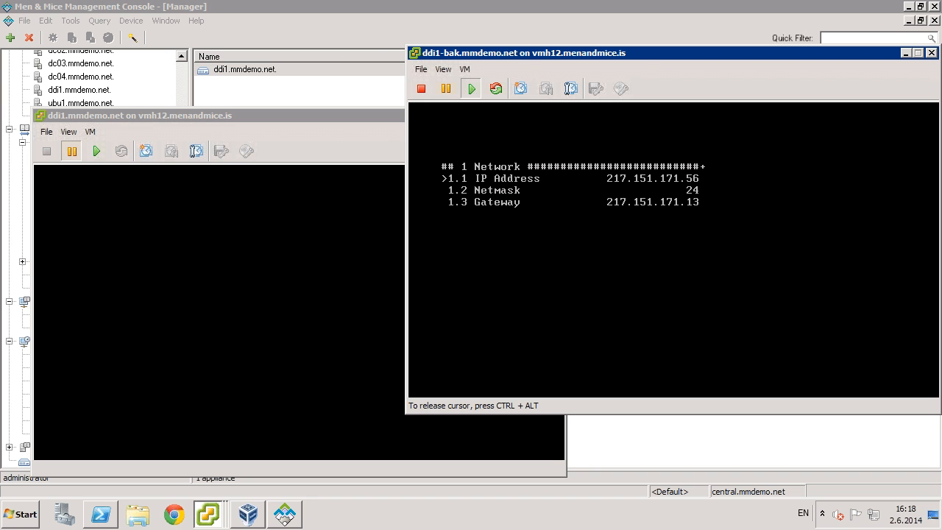
key(ctrl+alt)
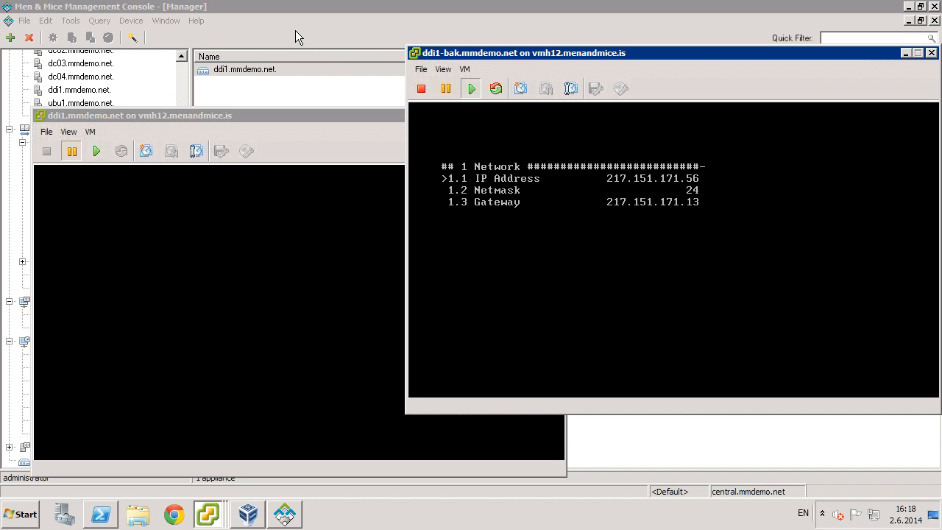
click(250, 71)
Try ddi1.mmdemo.net's Properties and dismiss the connection and not-initialized errors.
right_click(252, 69)
click(281, 76)
click(493, 280)
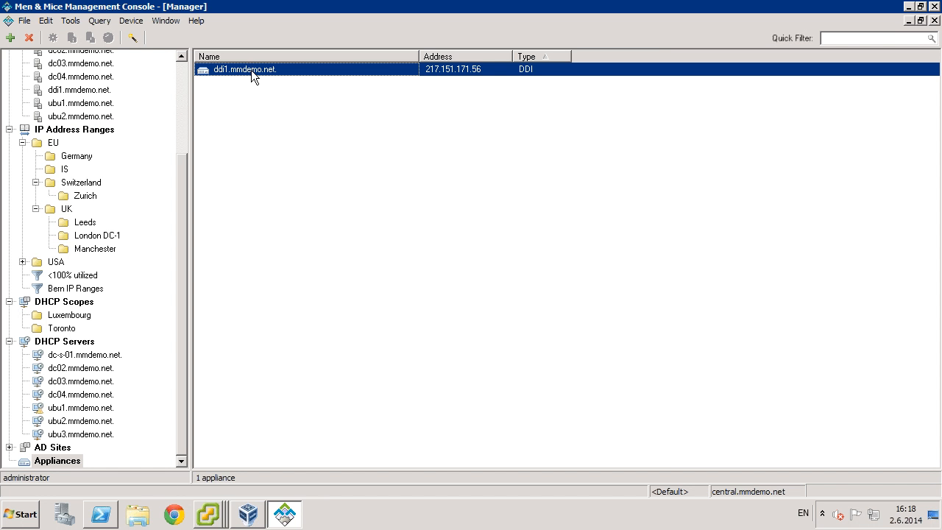
right_click(251, 67)
click(279, 76)
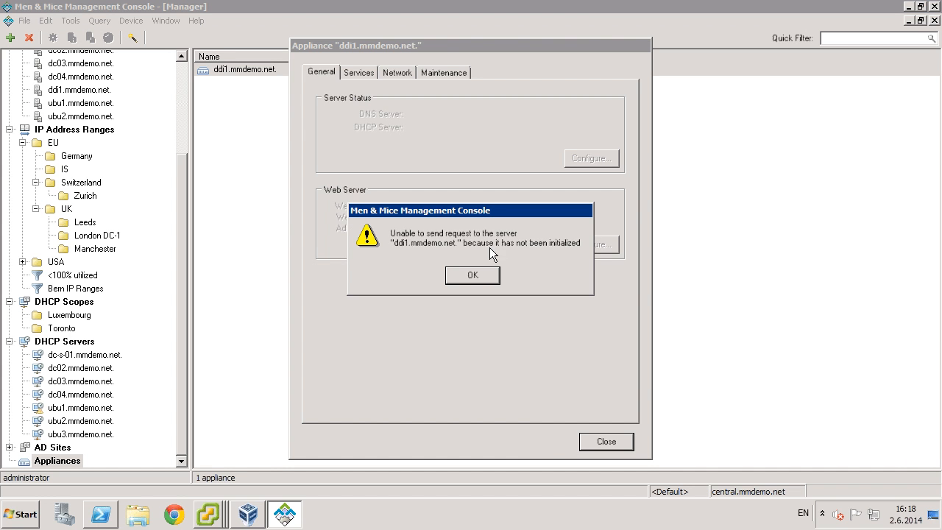
click(475, 277)
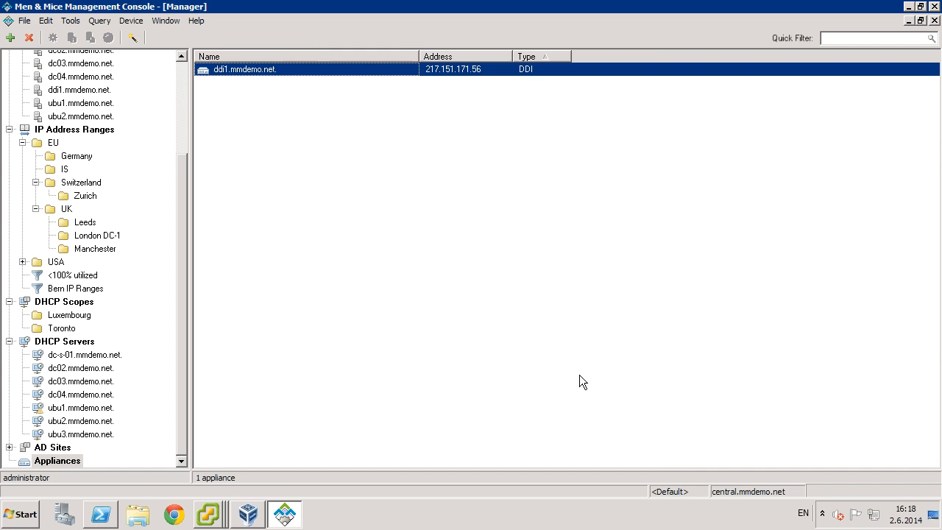
Reopen the appliance's context menu until Initialize appears, then choose Initialize.
right_click(248, 74)
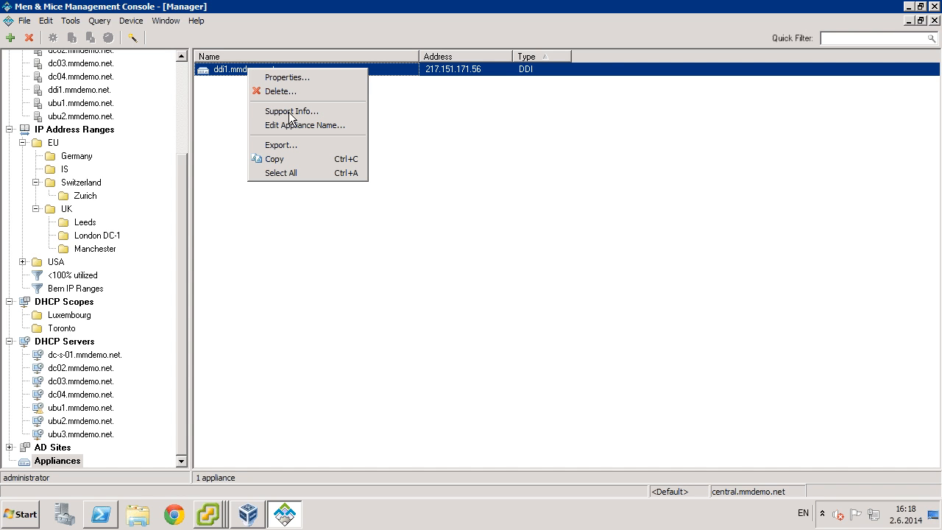
click(215, 78)
right_click(213, 72)
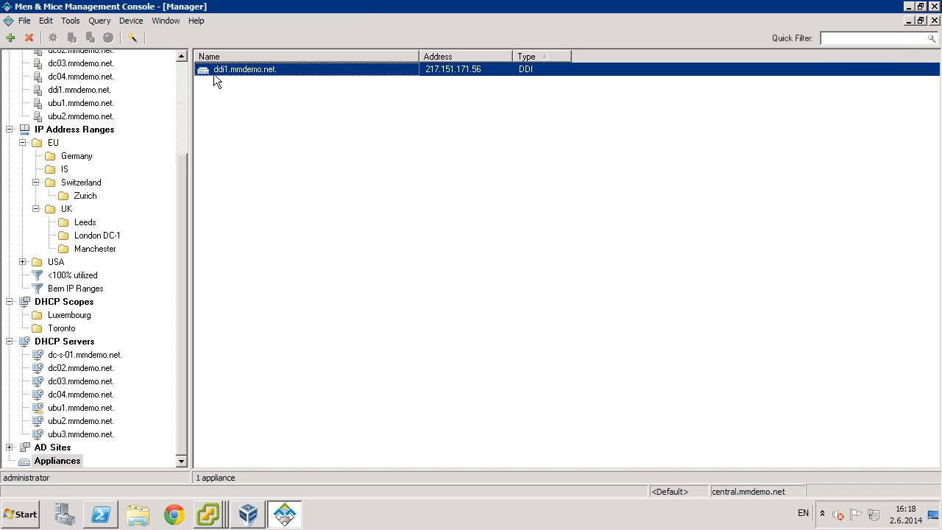
click(212, 113)
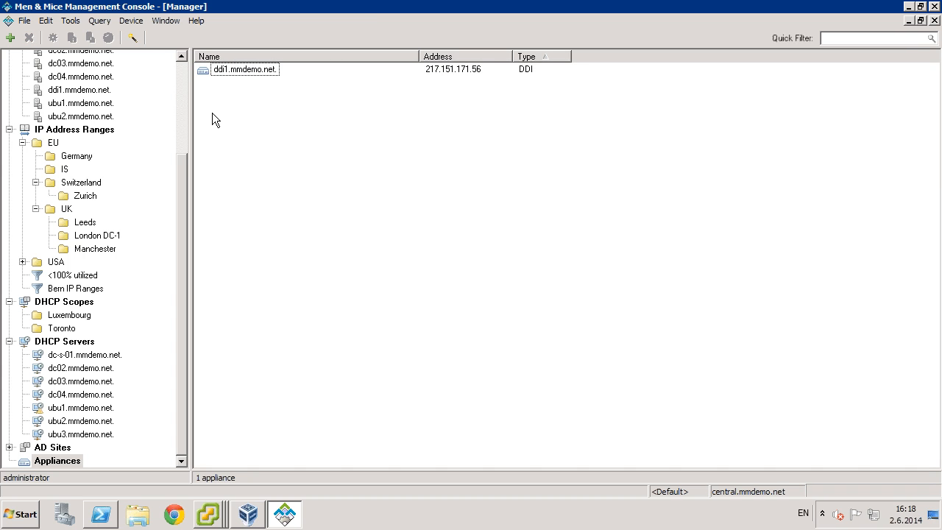
right_click(246, 70)
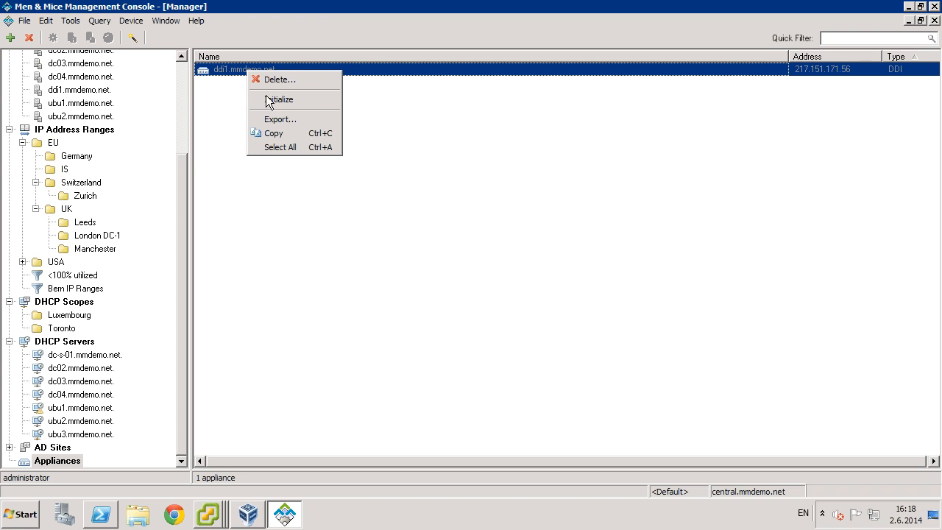
click(224, 91)
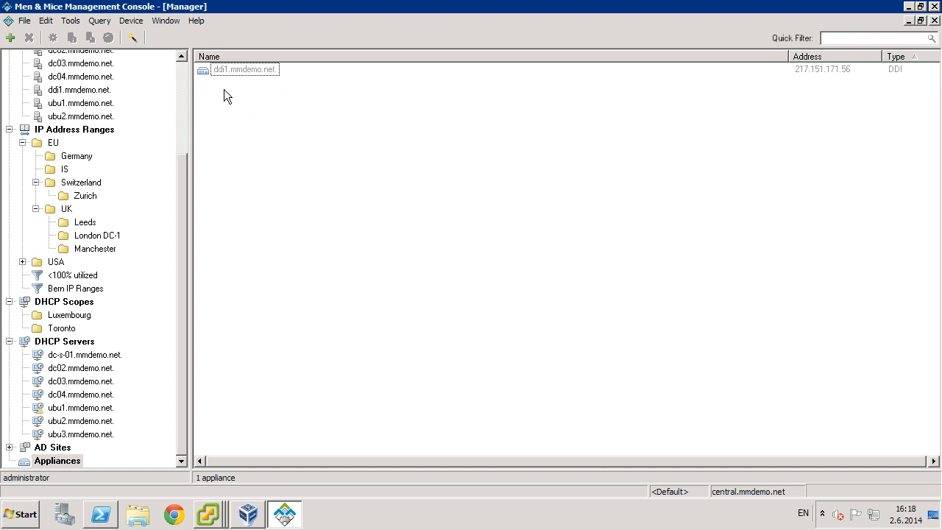
right_click(229, 73)
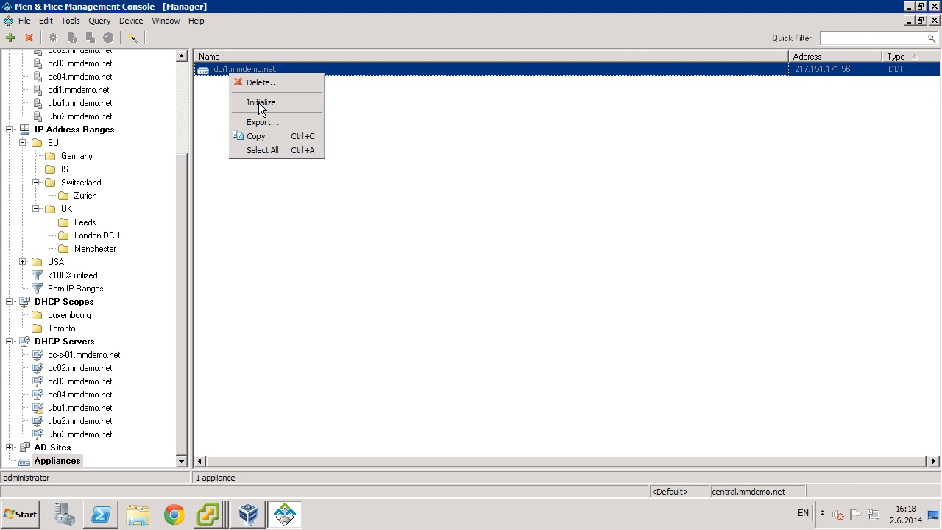
click(259, 104)
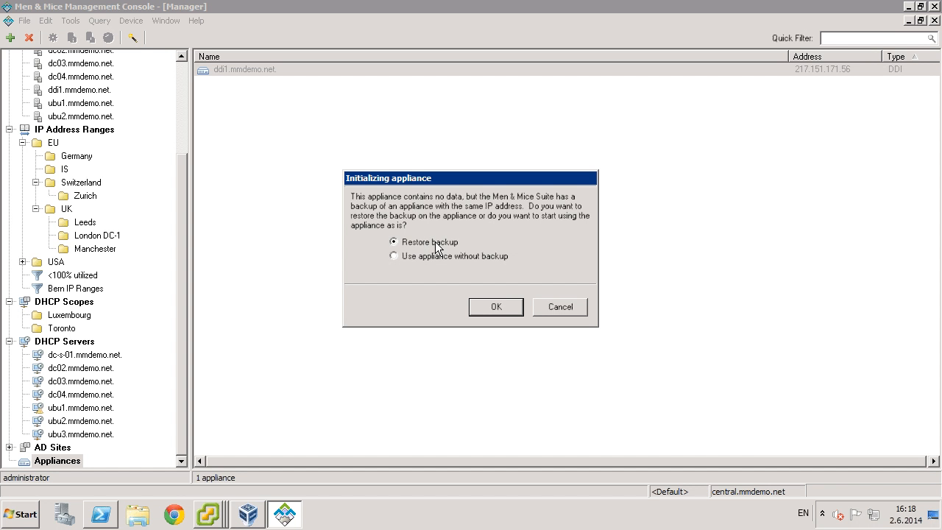
Confirm Restore backup for ddi1.mmdemo.net and skip the save comment to start the restore.
click(501, 307)
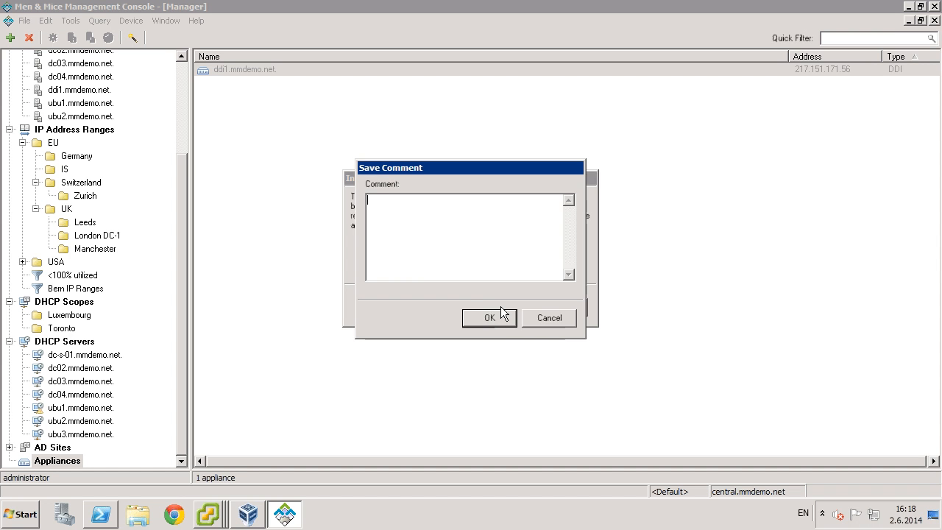
click(494, 317)
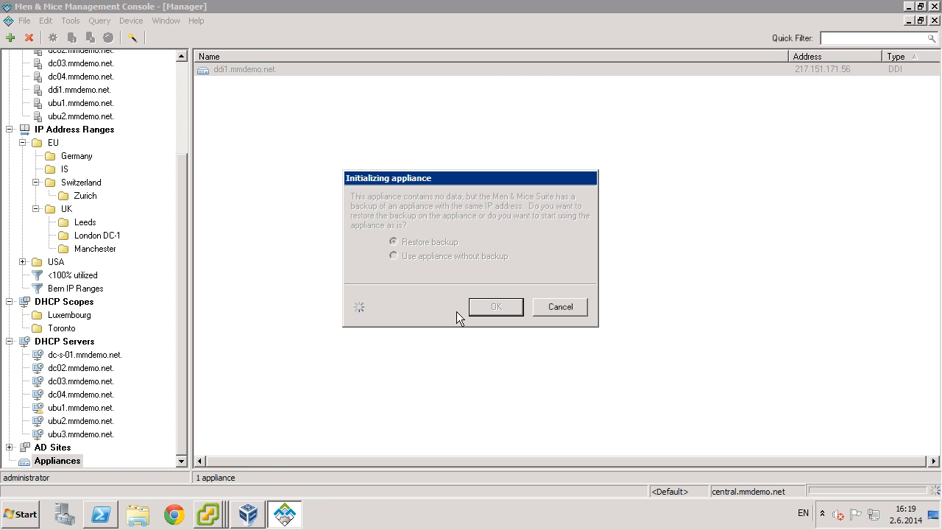
click(209, 518)
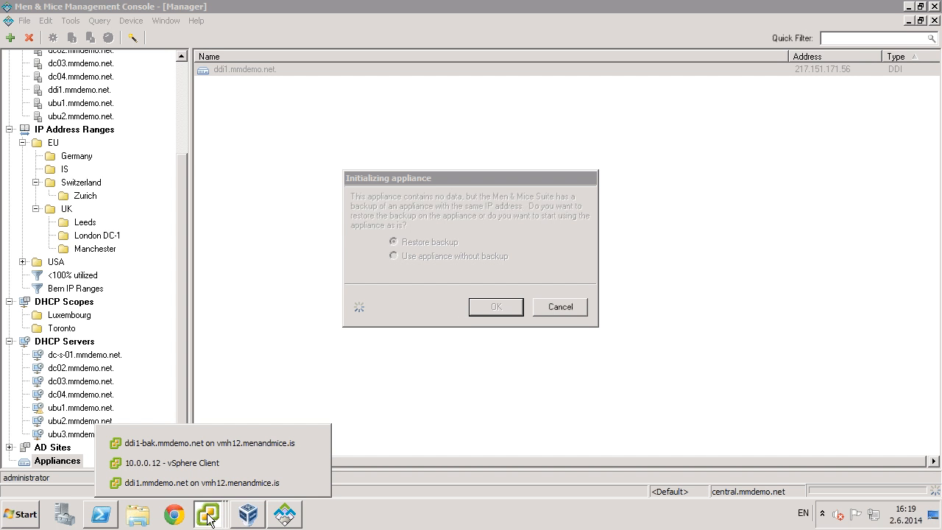